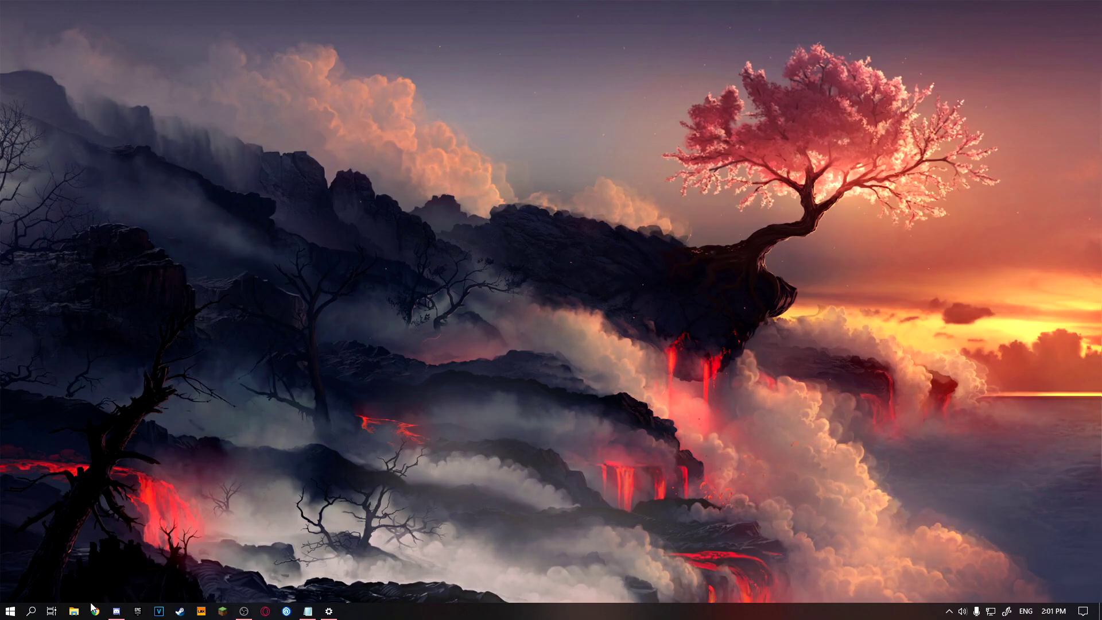
Search 'res' and open the Create a restore point dialog in System Properties.
click(31, 612)
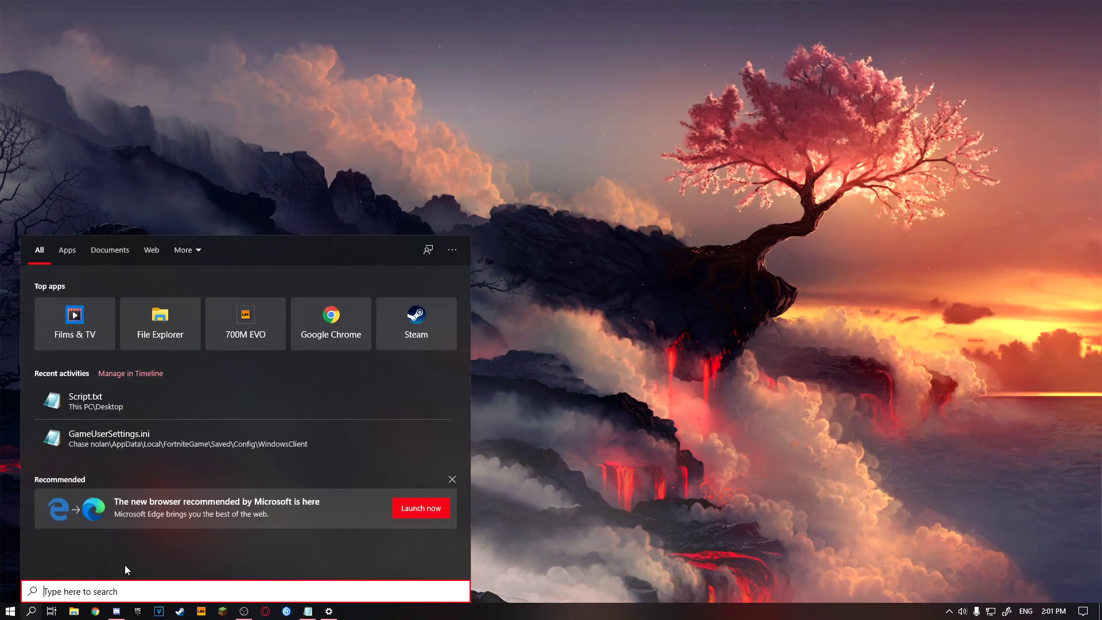
text(res)
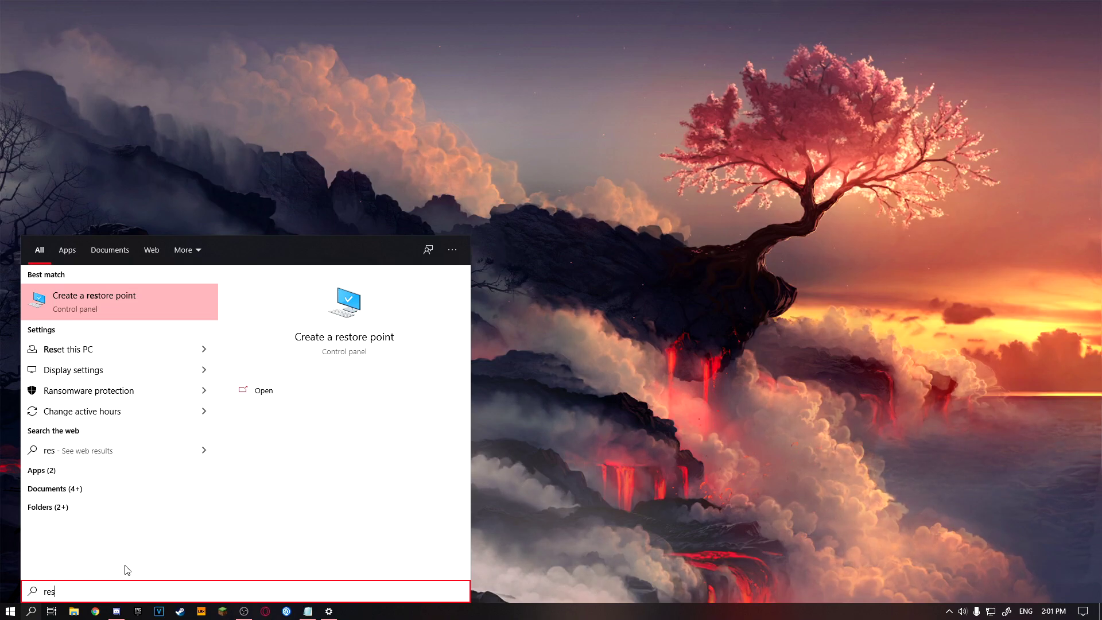
click(108, 305)
drag(229, 83, 413, 77)
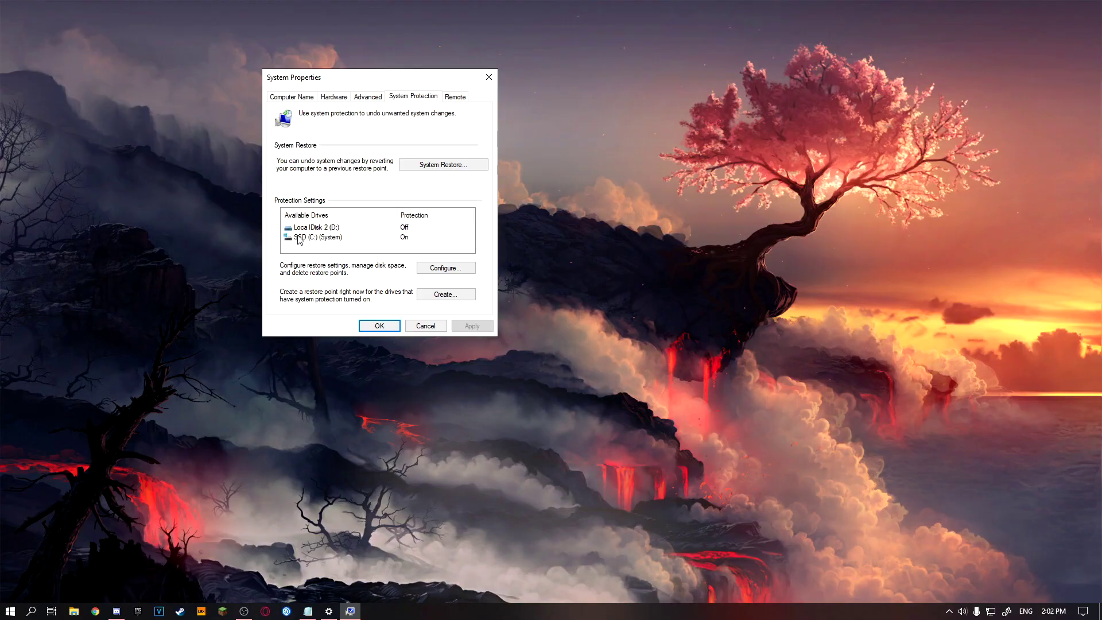
Select SSD (C:) and review its restore settings, confirming protection is On.
click(92, 322)
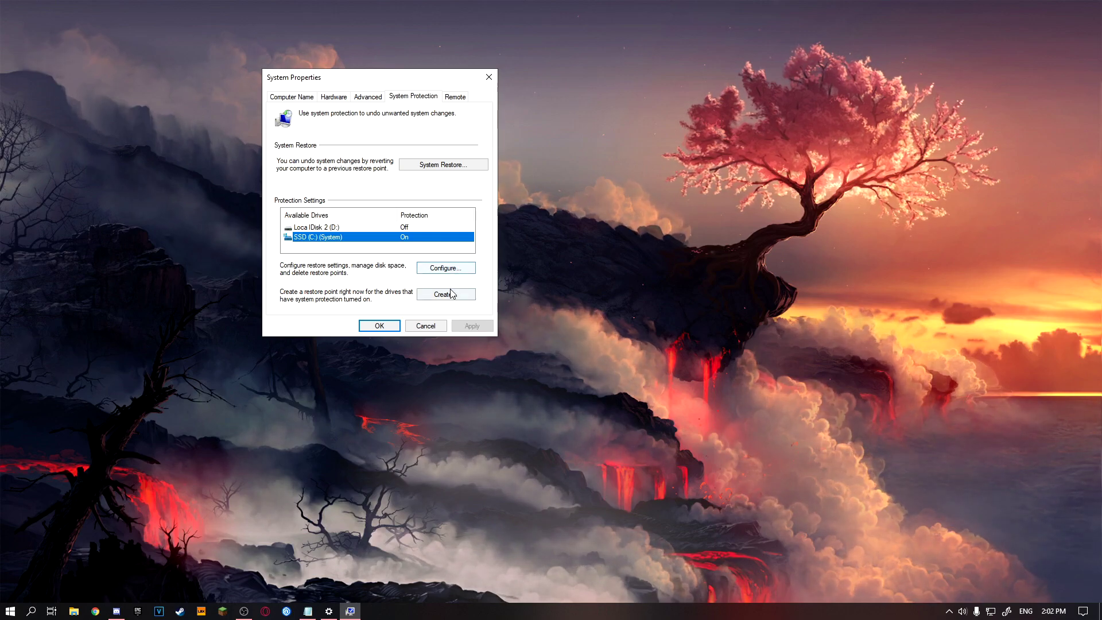
click(449, 270)
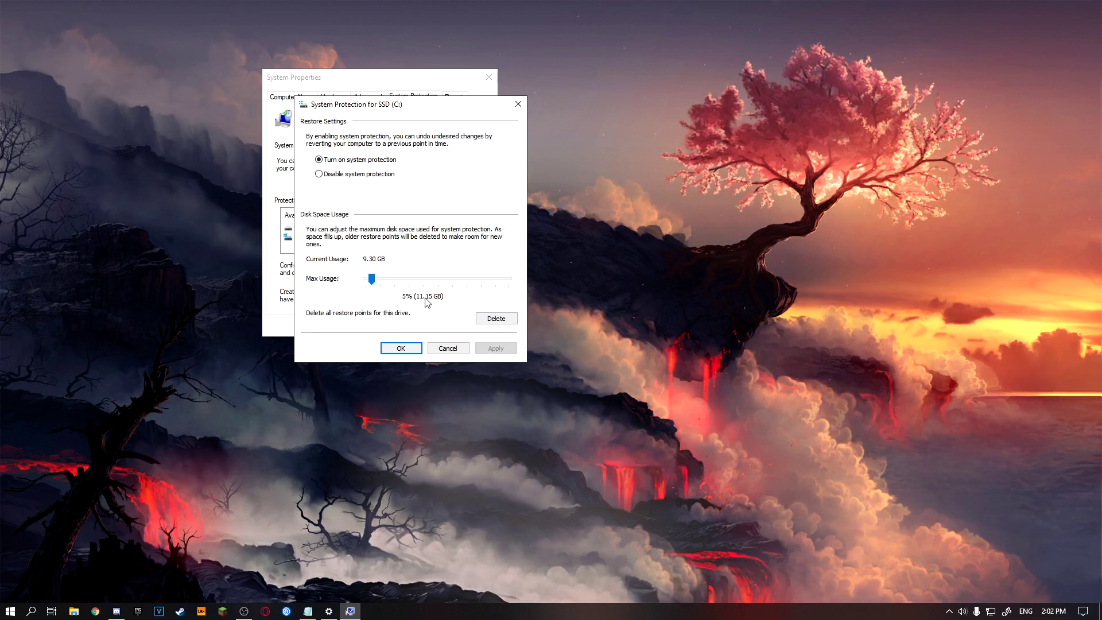
click(407, 348)
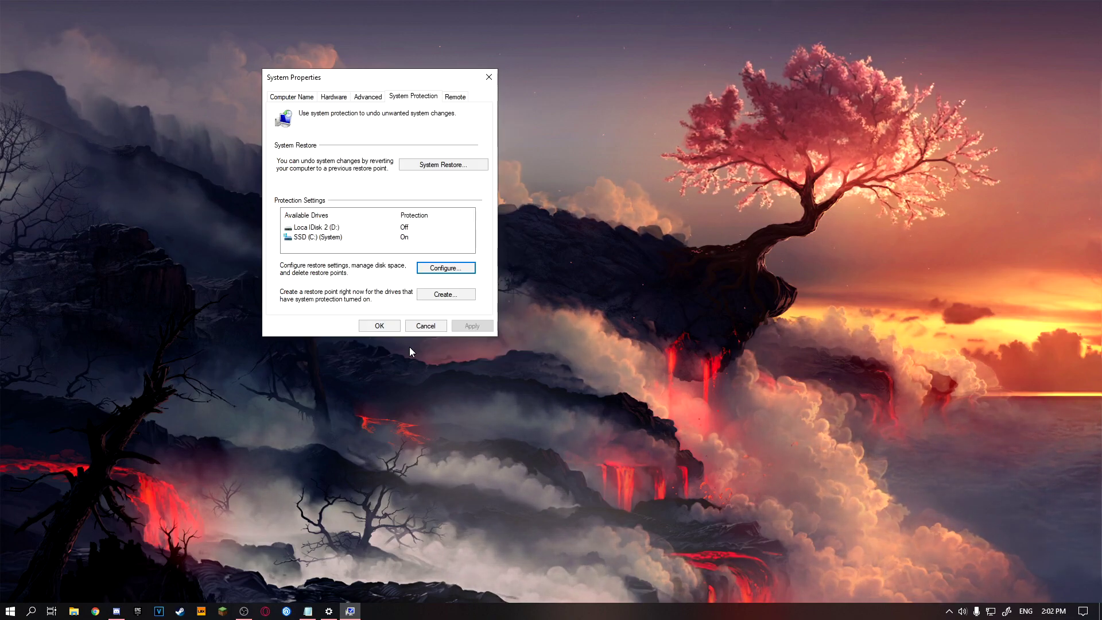
Create a restore point described as 21/09/2020 and dismiss the success message.
click(424, 295)
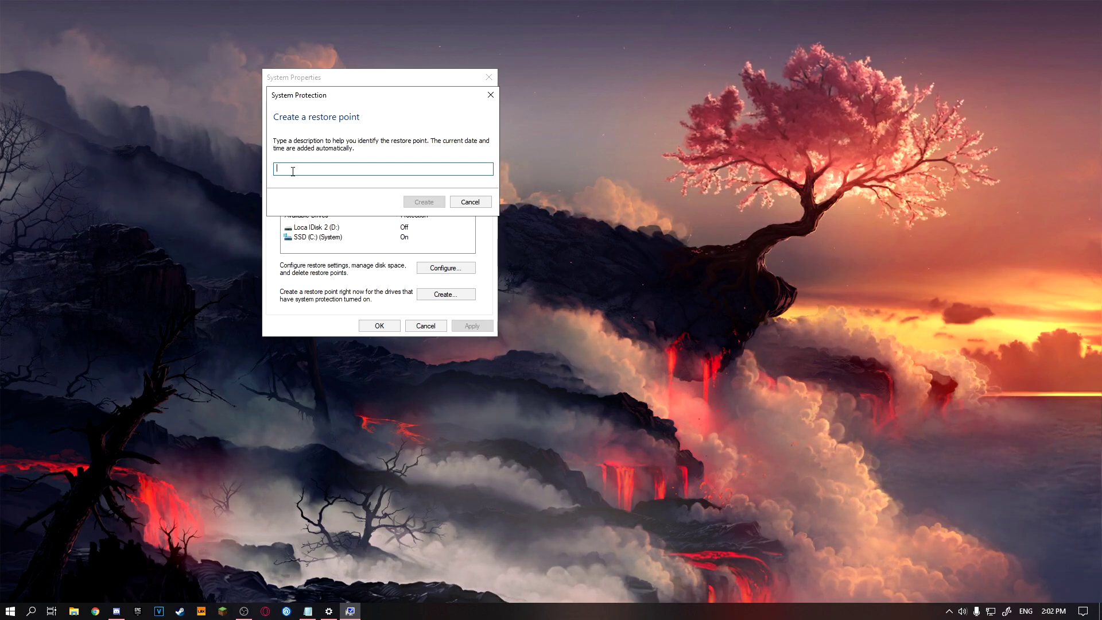
text(21)
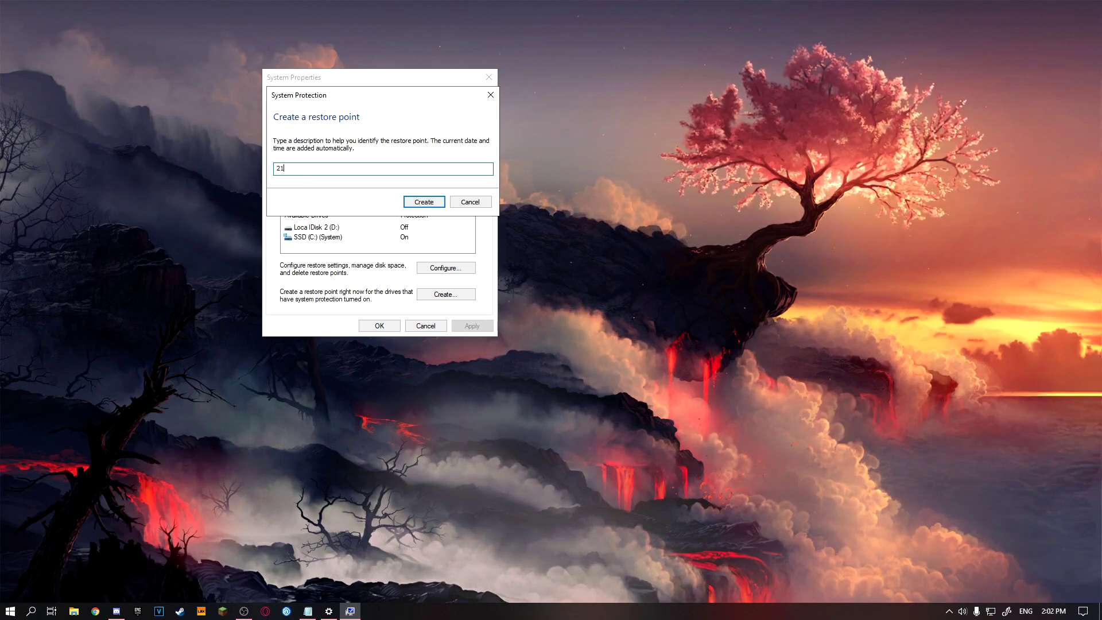
text(/09/2020)
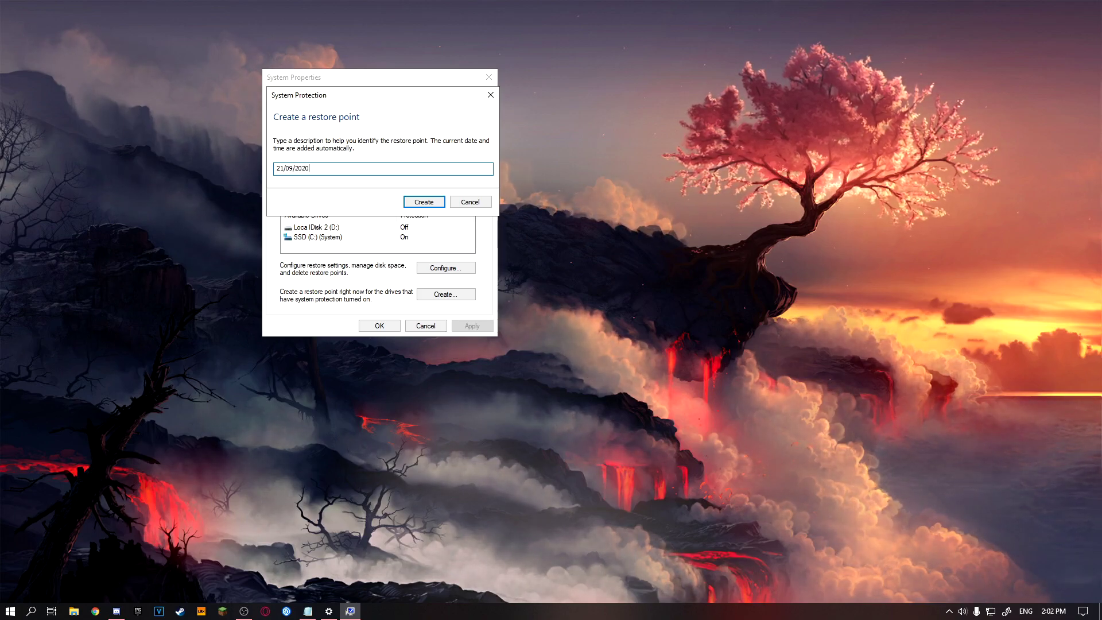
click(422, 203)
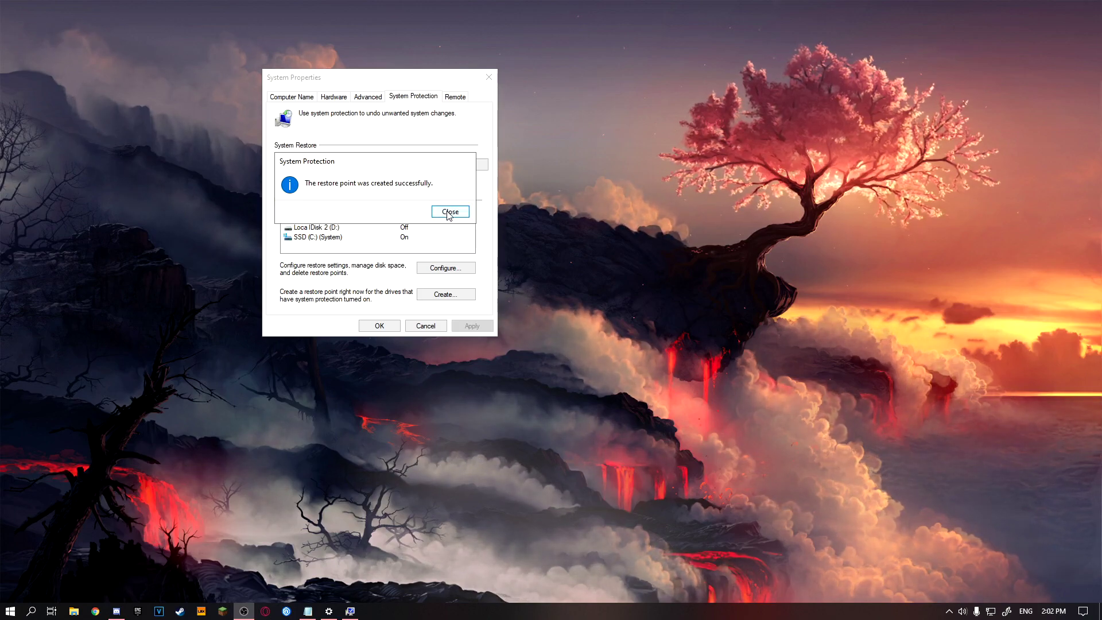
click(450, 212)
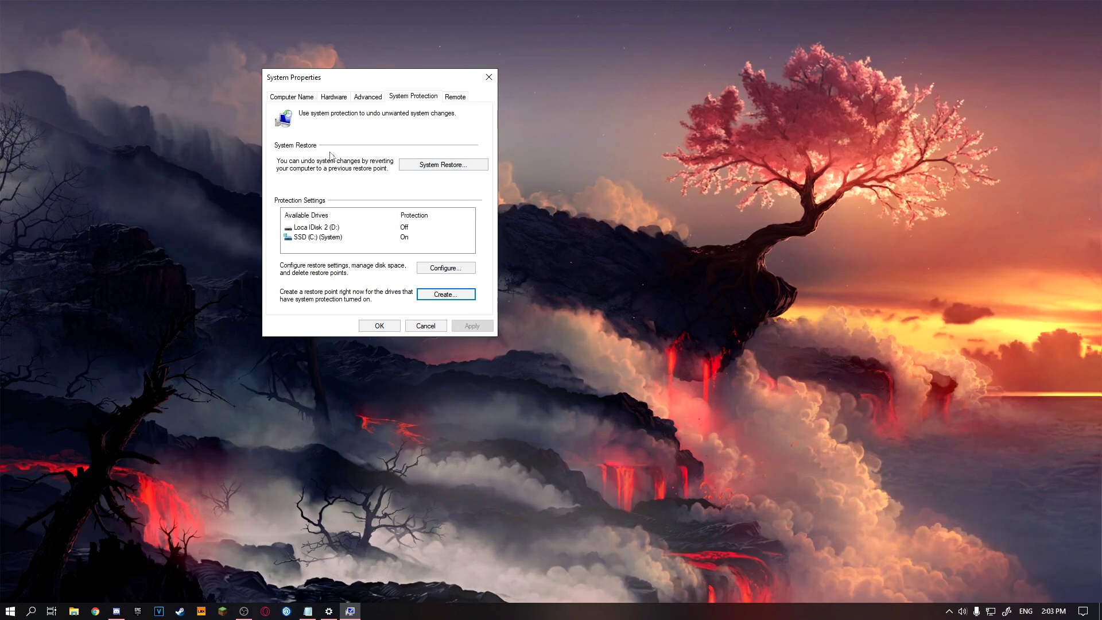
Open and close the System Restore wizard, then close System Properties.
click(453, 166)
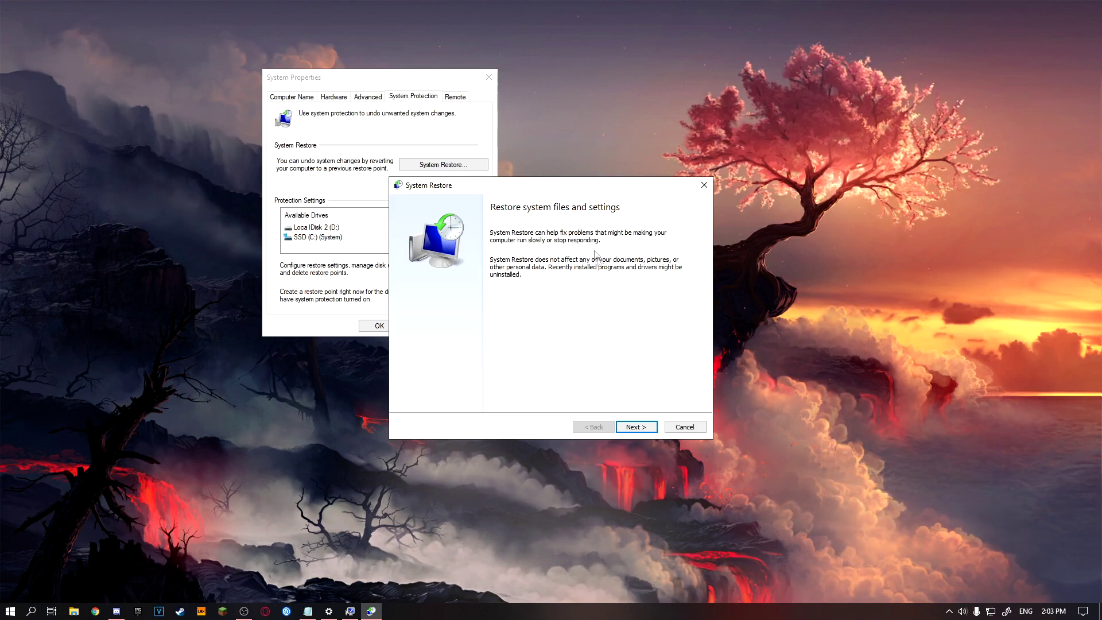
click(703, 184)
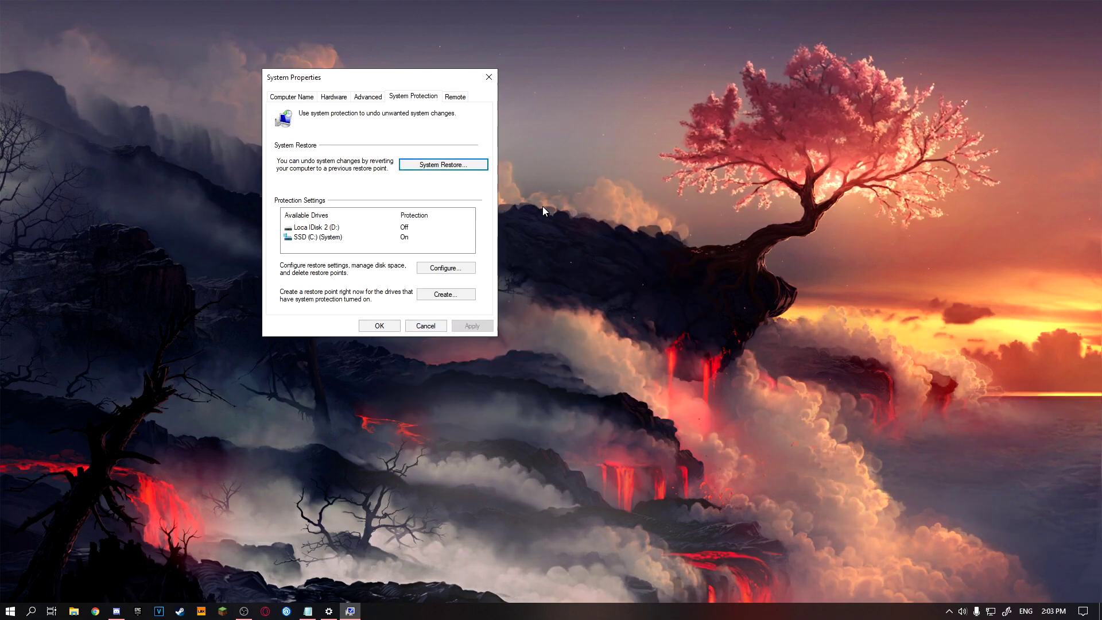
click(488, 77)
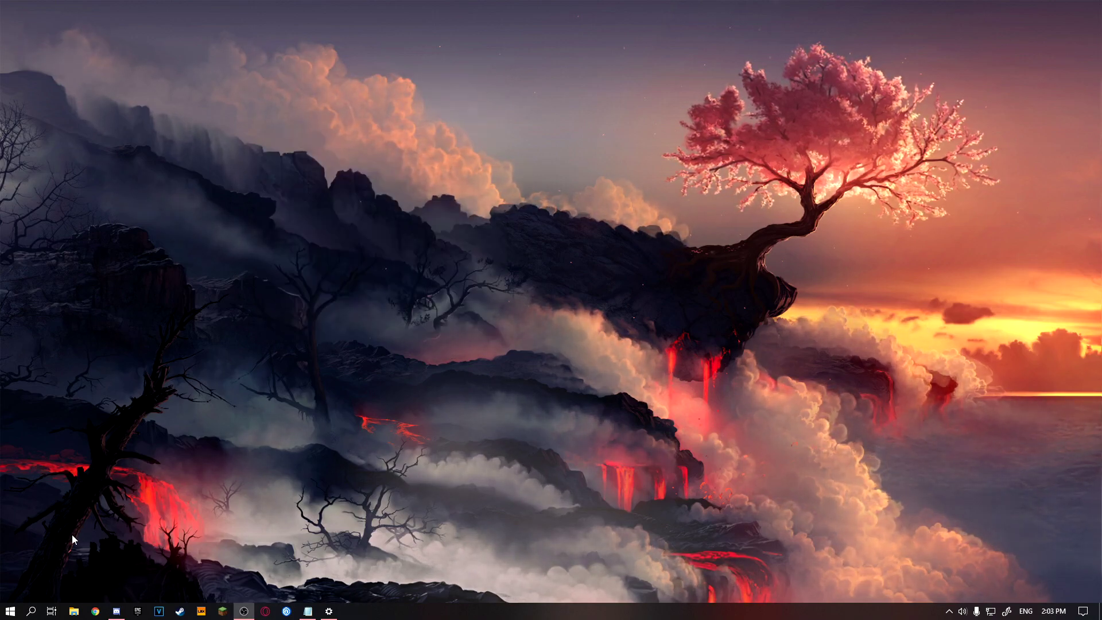
Search for %appdata% and open the Roaming folder.
click(32, 613)
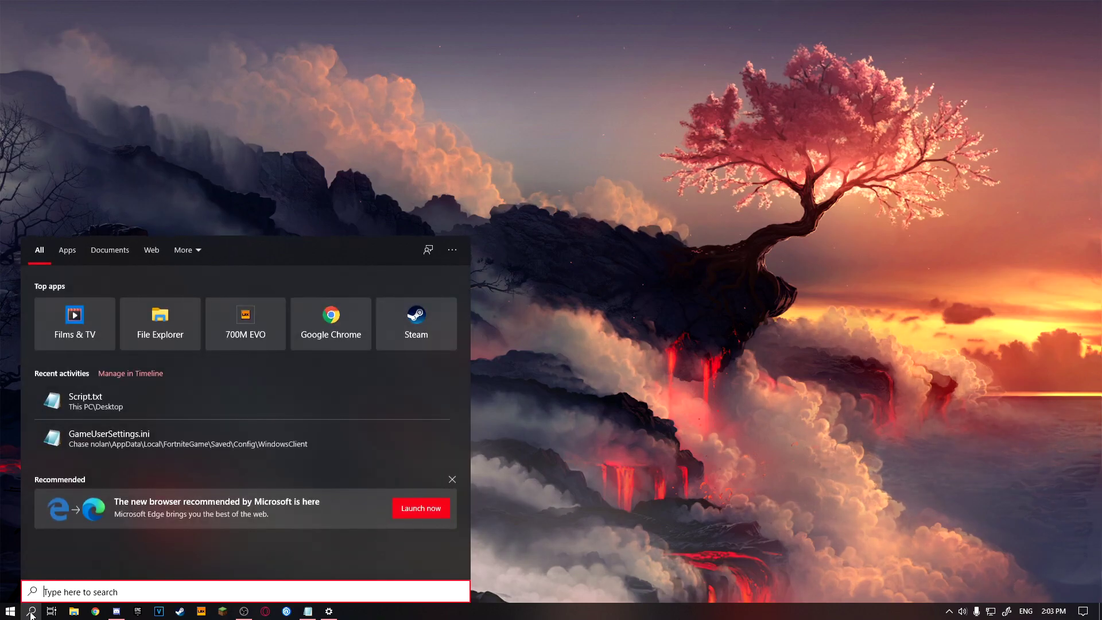
text(%appdta)
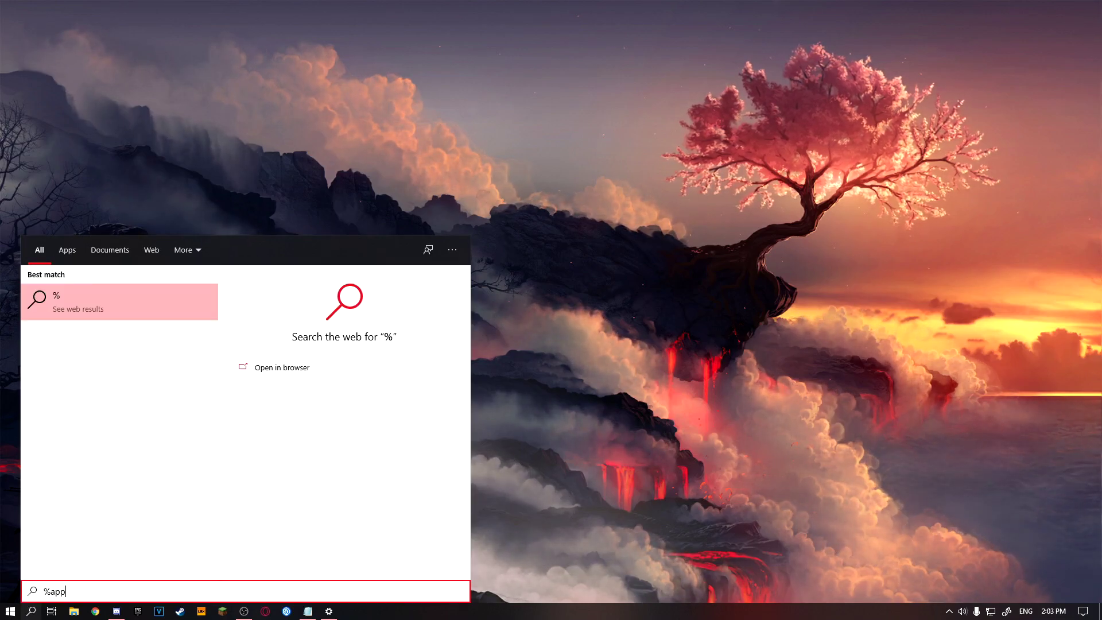
key(BackSpace)
key(BackSpace)
text(ata%)
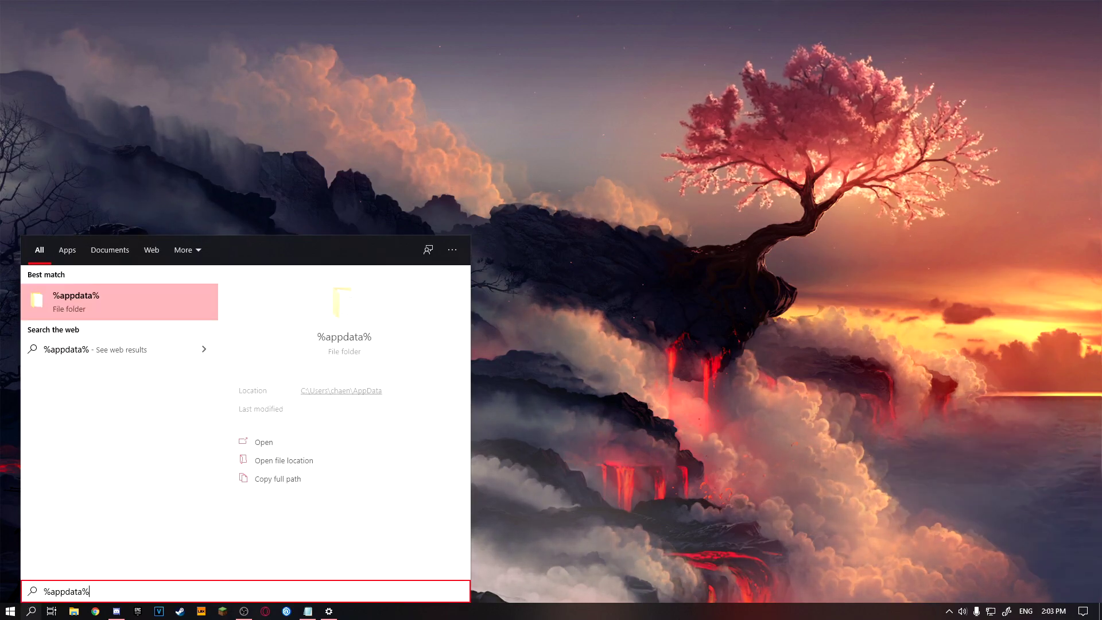
click(94, 309)
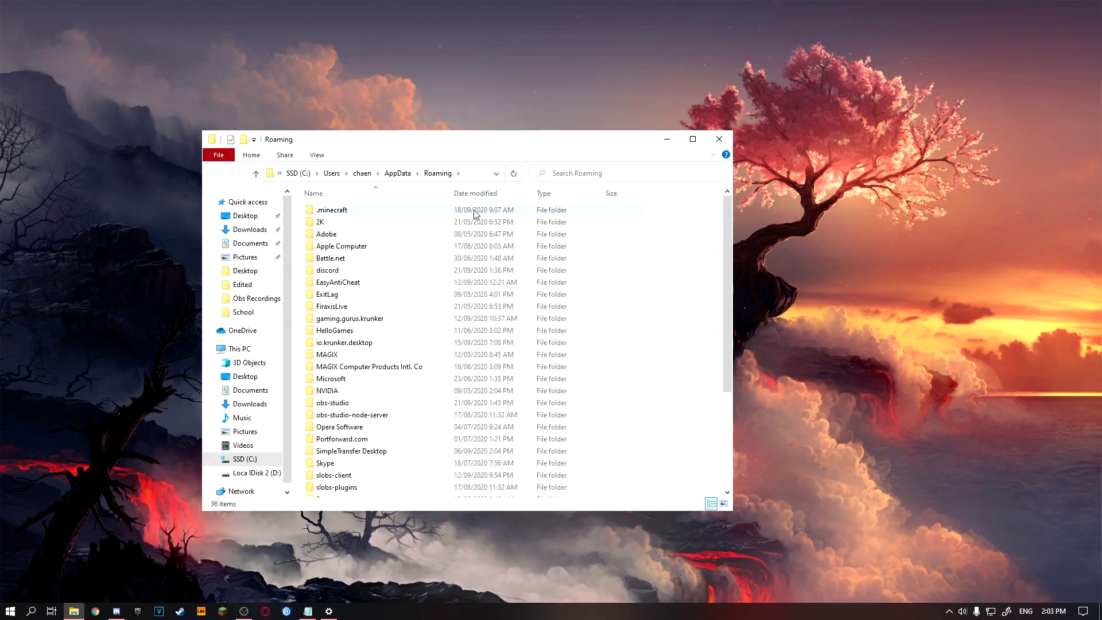
Navigate to AppData > Local > FortniteGame > Saved > Config > WindowsClient.
click(403, 175)
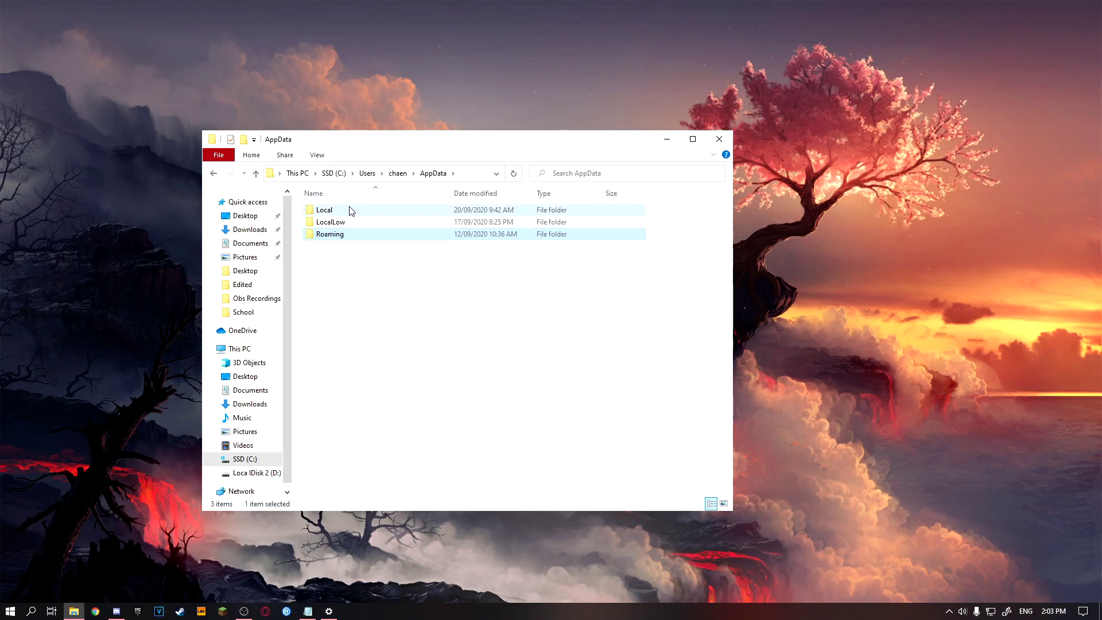
double_click(351, 210)
scroll(388, 305, down, 5)
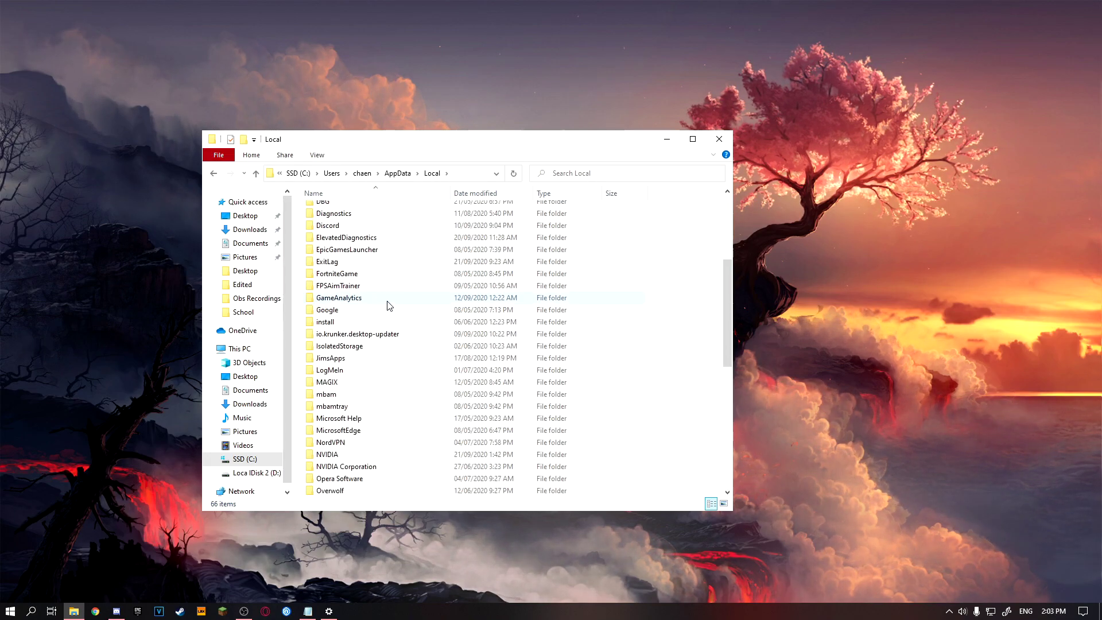
double_click(343, 278)
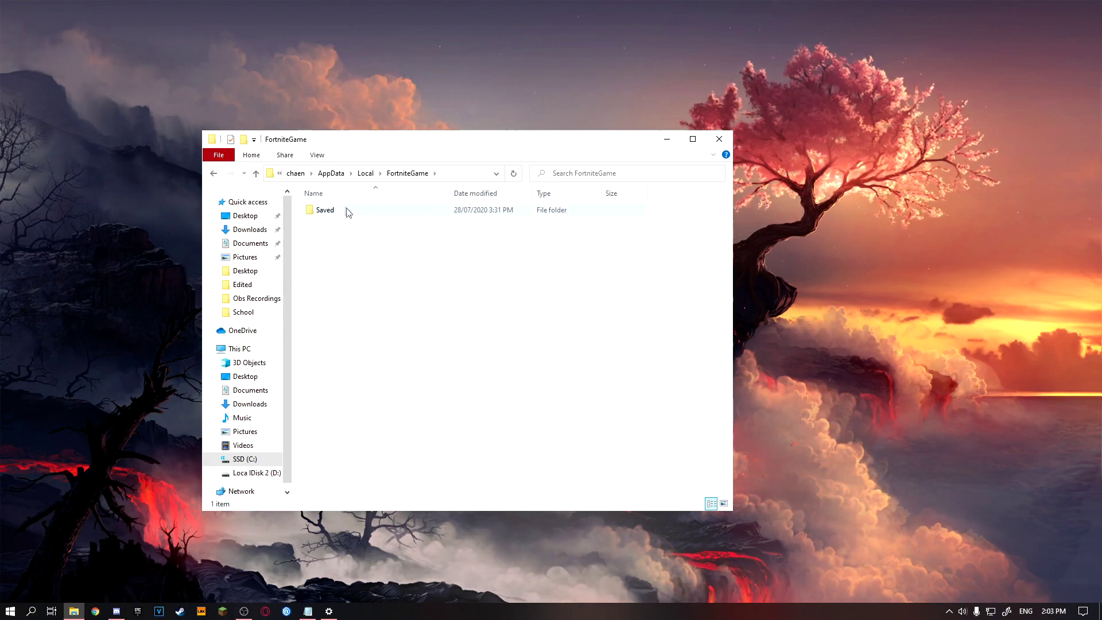
double_click(340, 210)
double_click(344, 223)
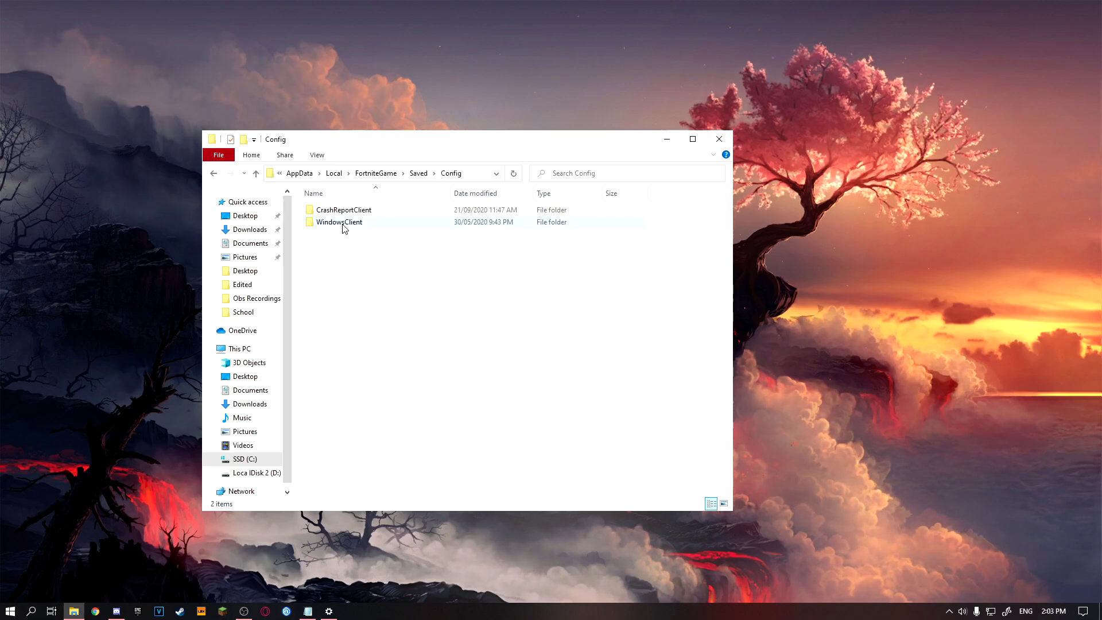
double_click(339, 223)
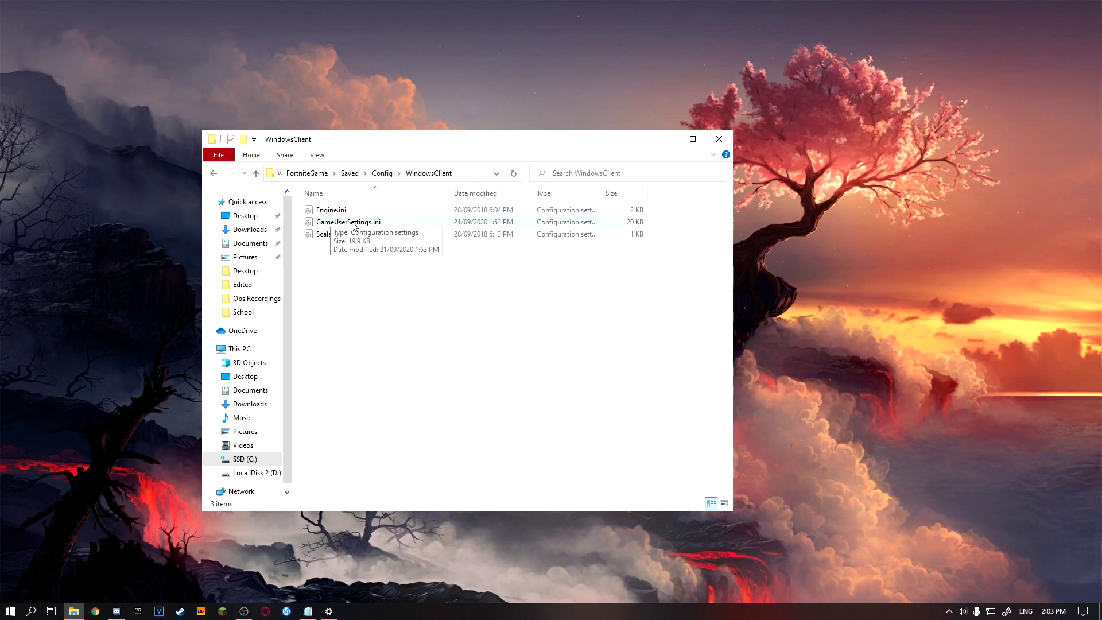
right_click(358, 224)
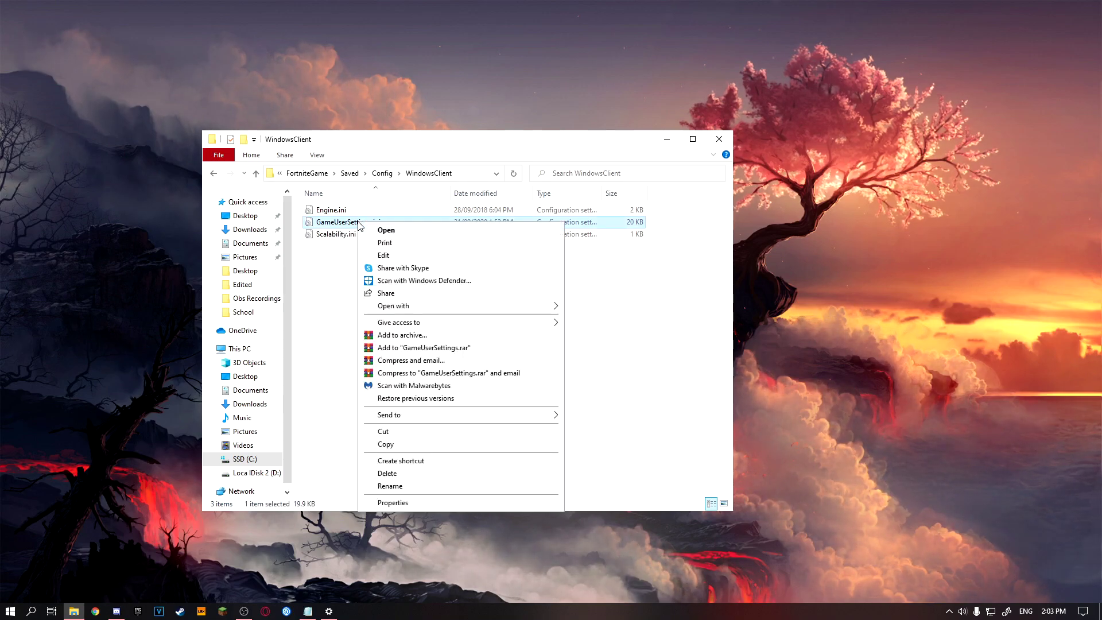
click(384, 502)
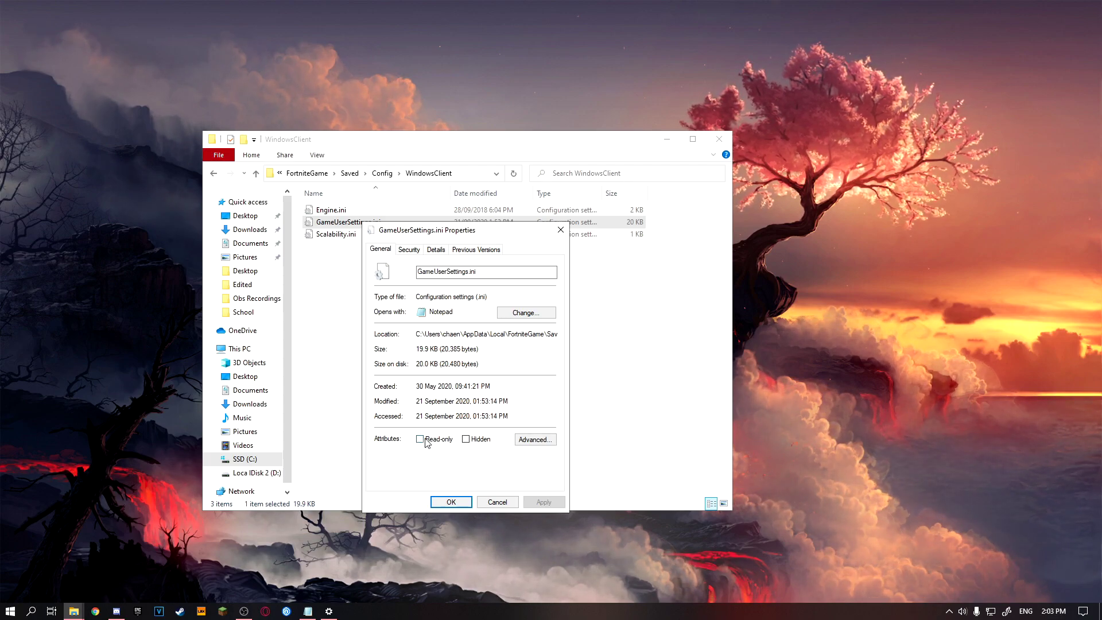
click(458, 503)
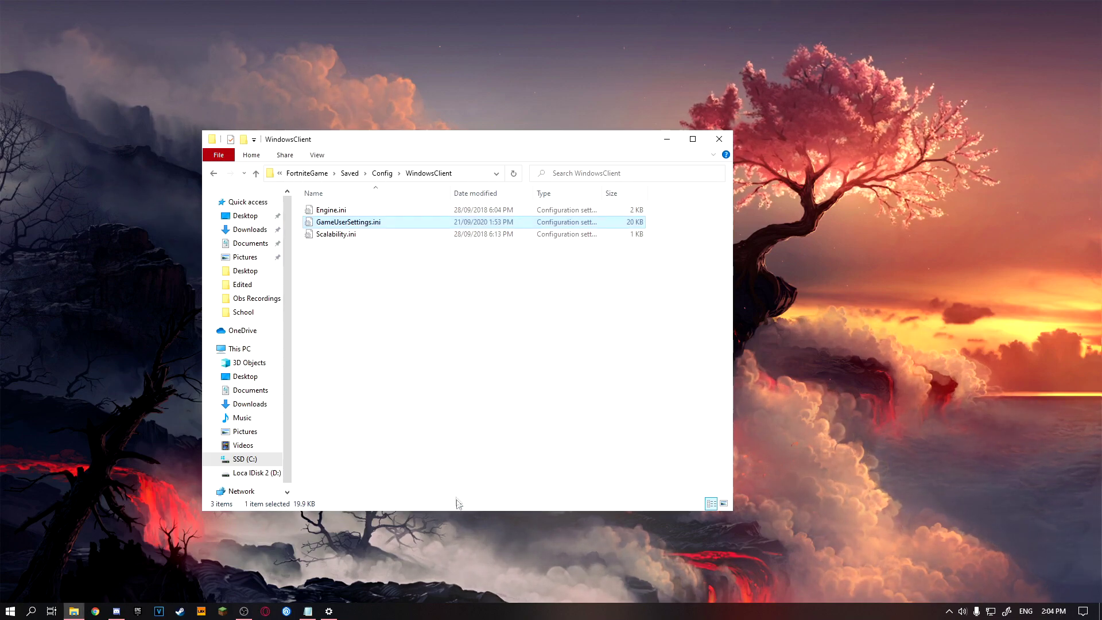
right_click(412, 223)
Open GameUserSettings.ini in Notepad and select the False value of bPreferD3D12InGame.
click(438, 229)
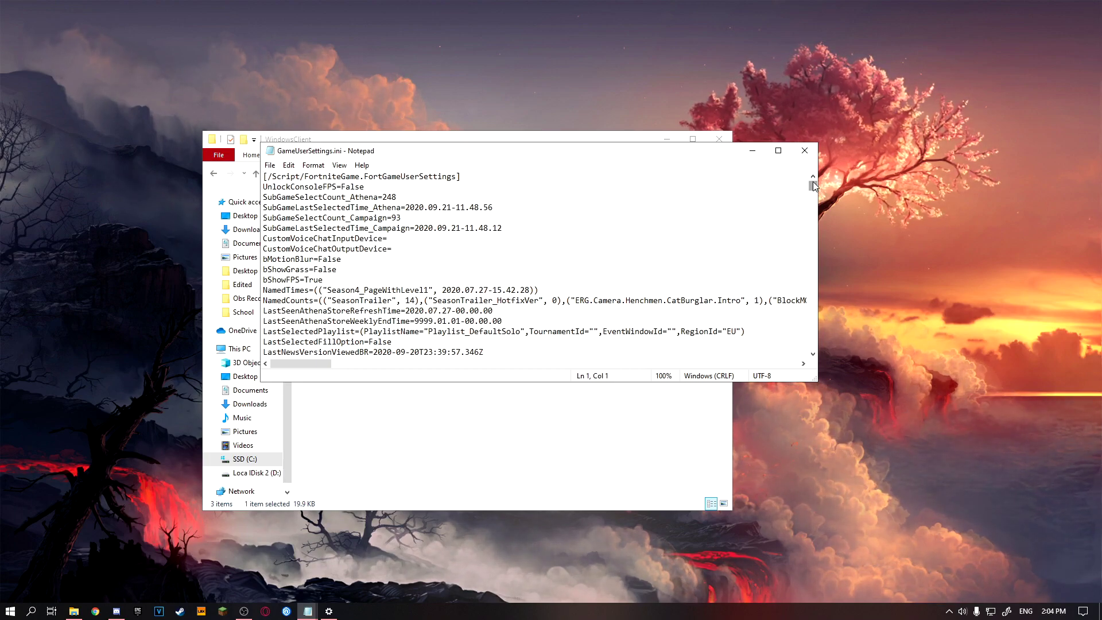
drag(814, 182, 814, 347)
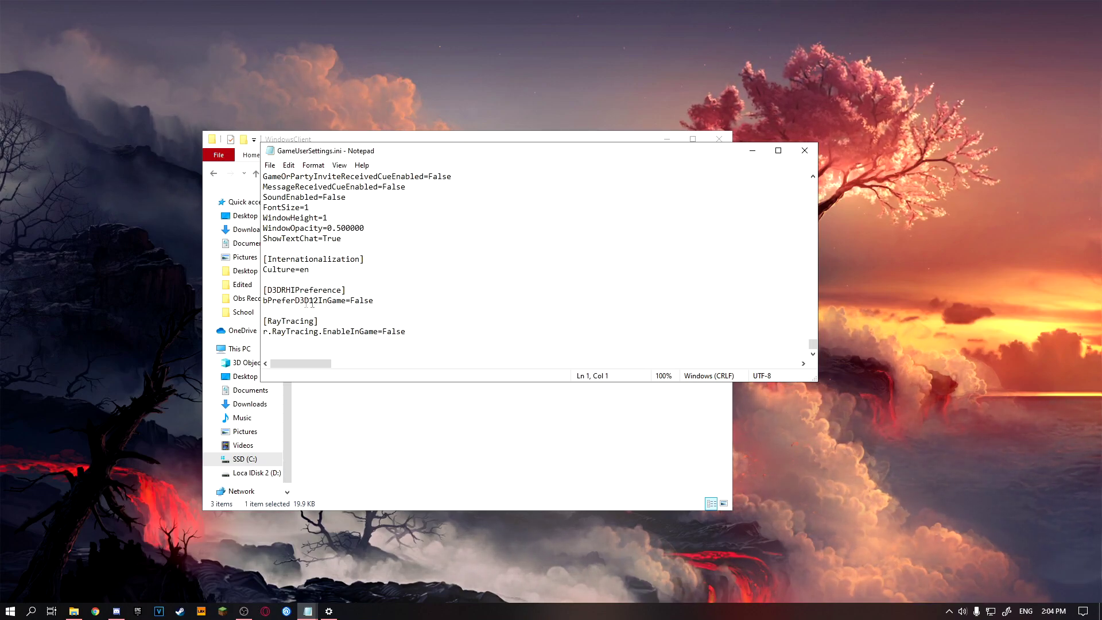
drag(349, 302, 370, 310)
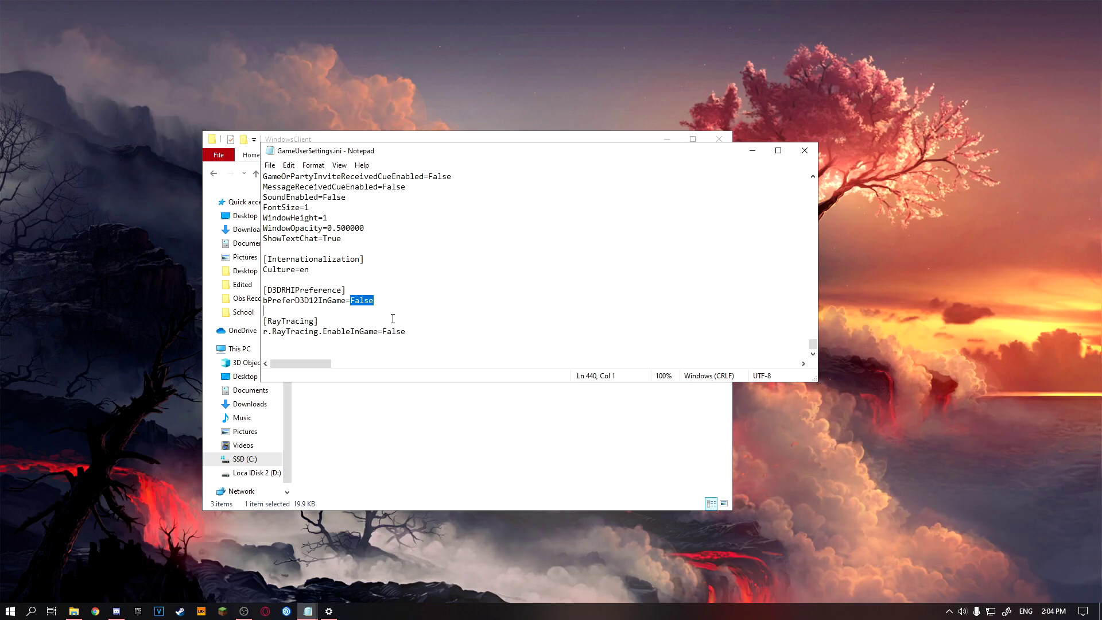
Review the sg. scalability quality lines set to 0 in GameUserSettings.ini.
scroll(365, 274, up, 10)
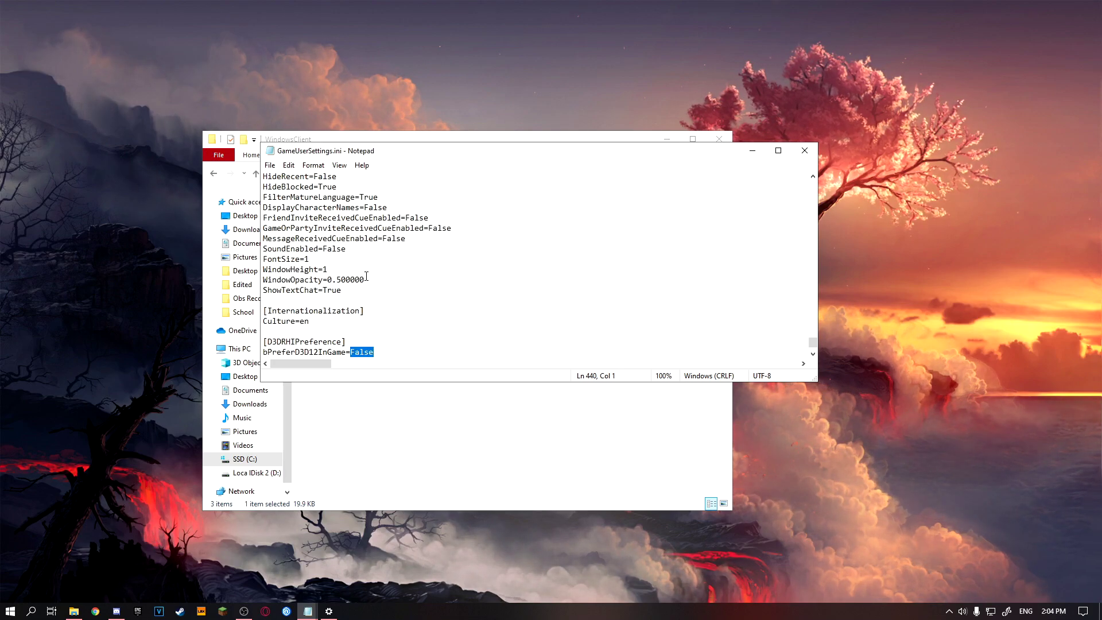
scroll(366, 314, up, 12)
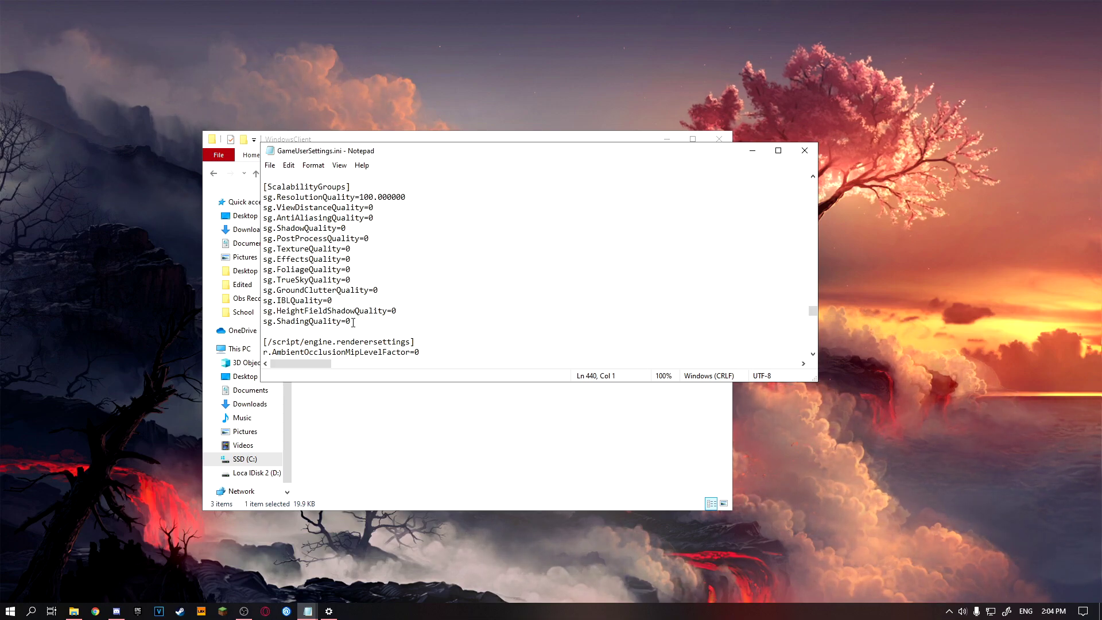
drag(351, 321, 302, 208)
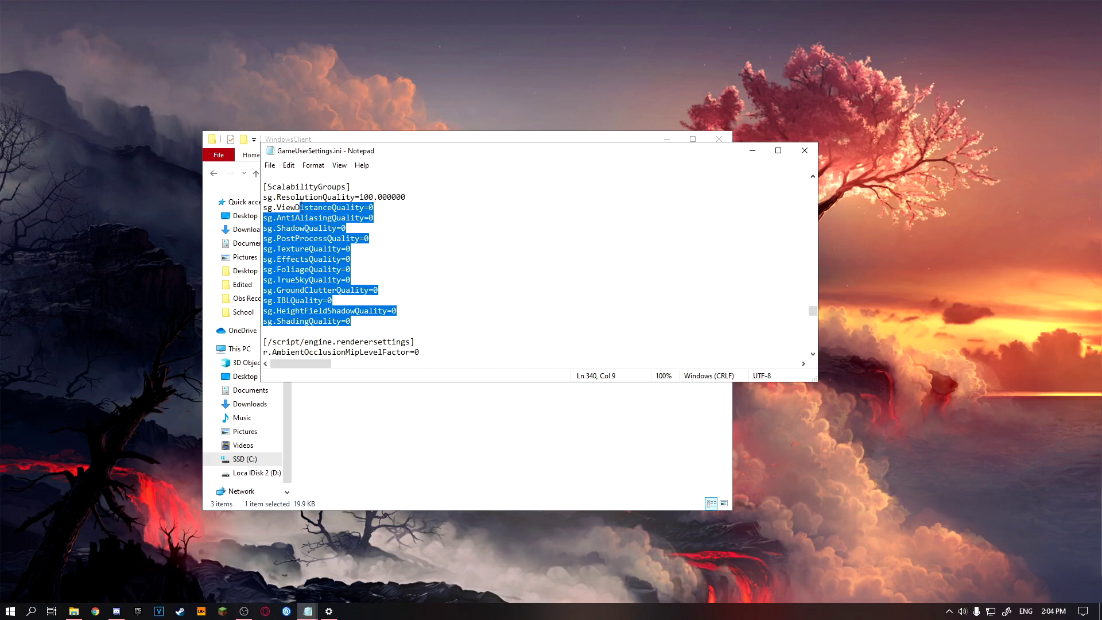
click(420, 225)
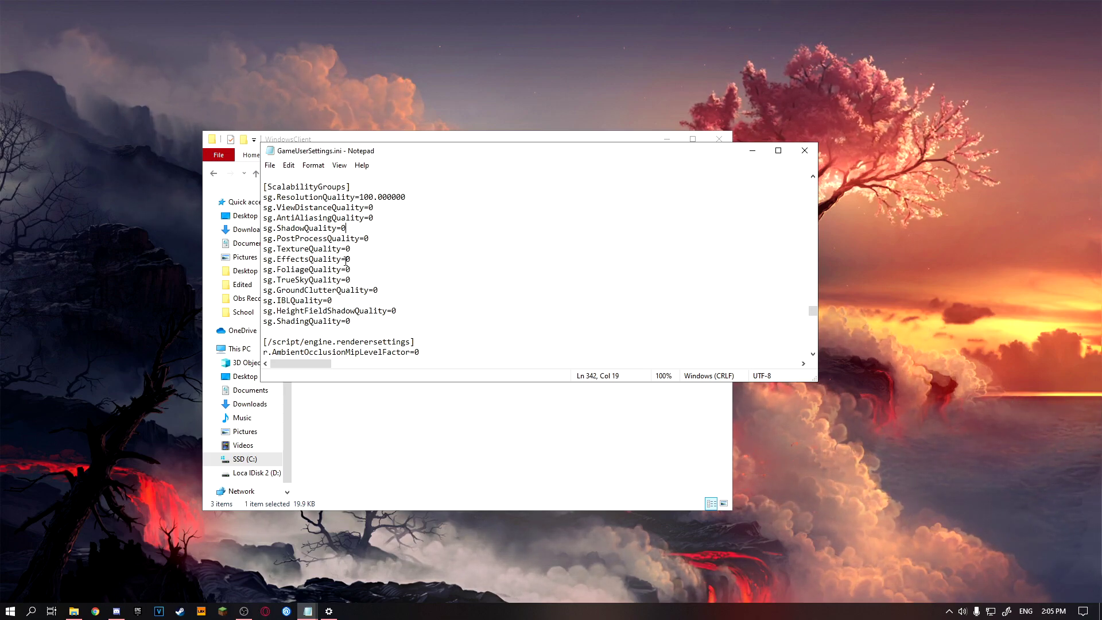
Save GameUserSettings.ini and close Notepad and the WindowsClient folder window.
click(271, 166)
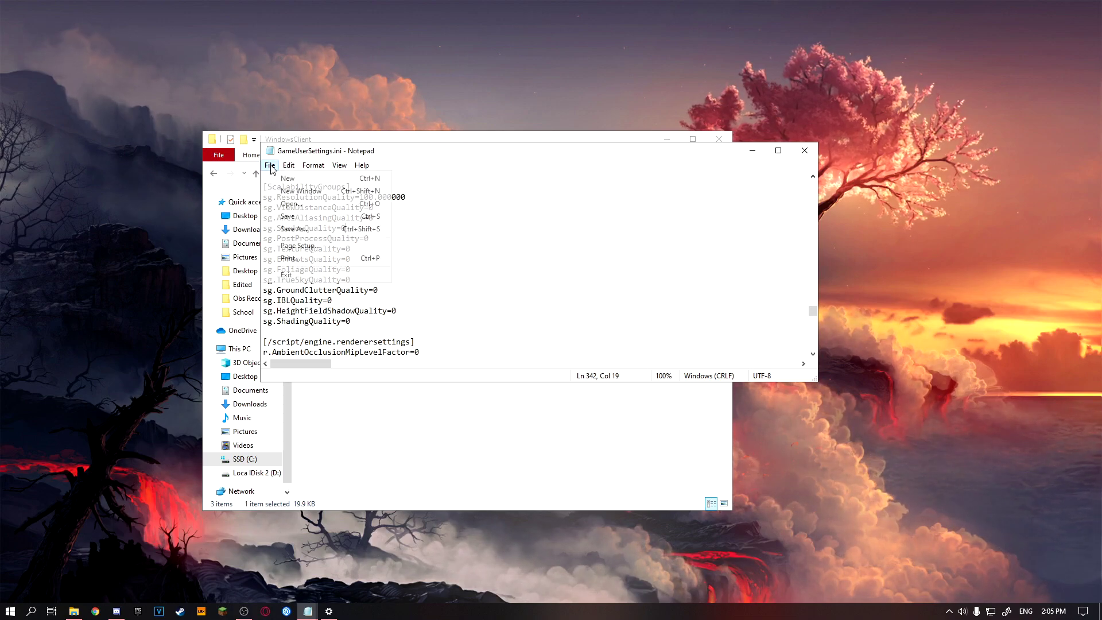
click(295, 217)
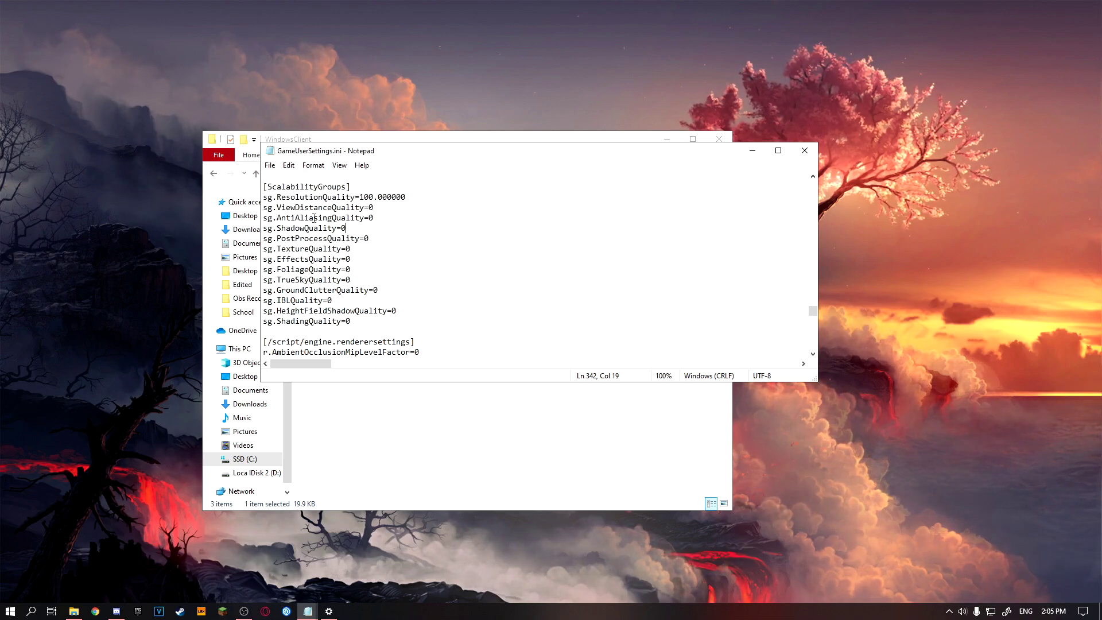
click(805, 150)
click(723, 141)
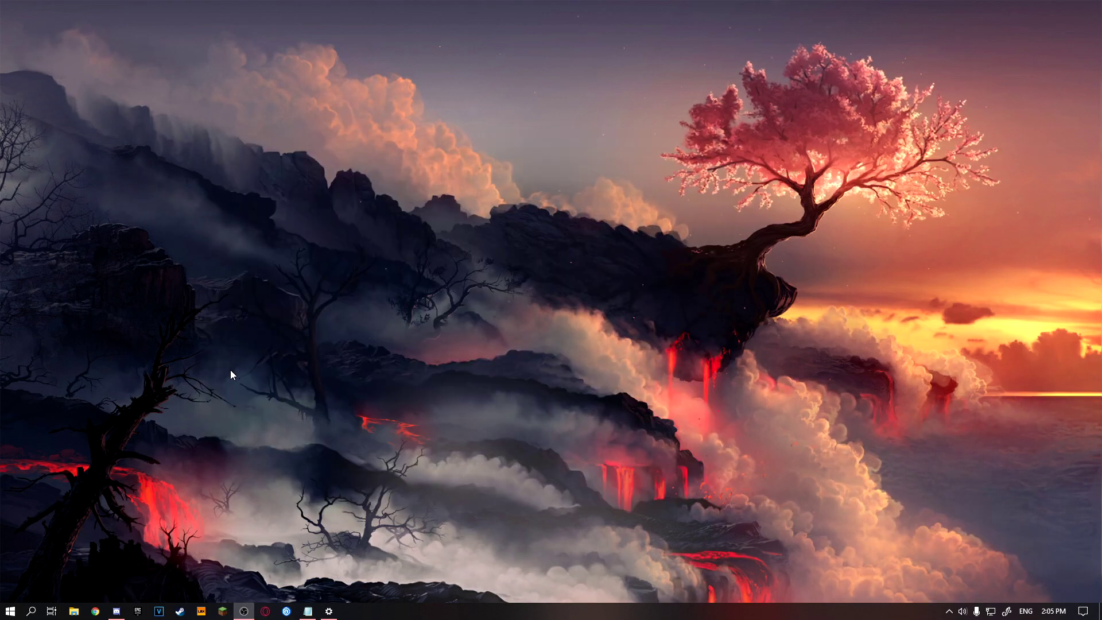
Open the %temp% folder and delete all six of its items.
click(31, 610)
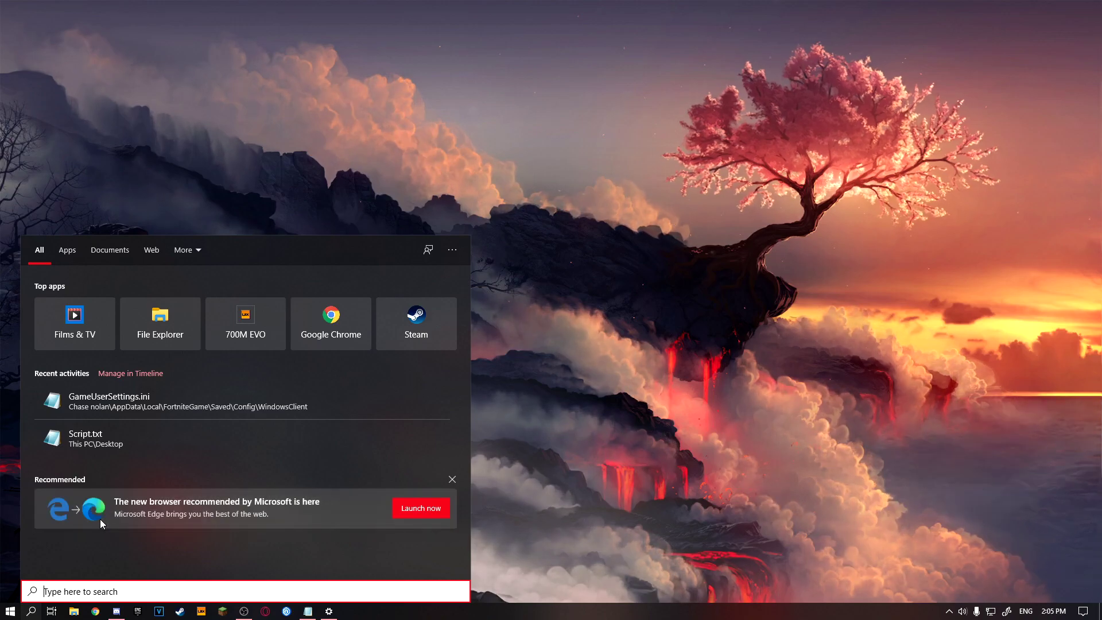
text(%t)
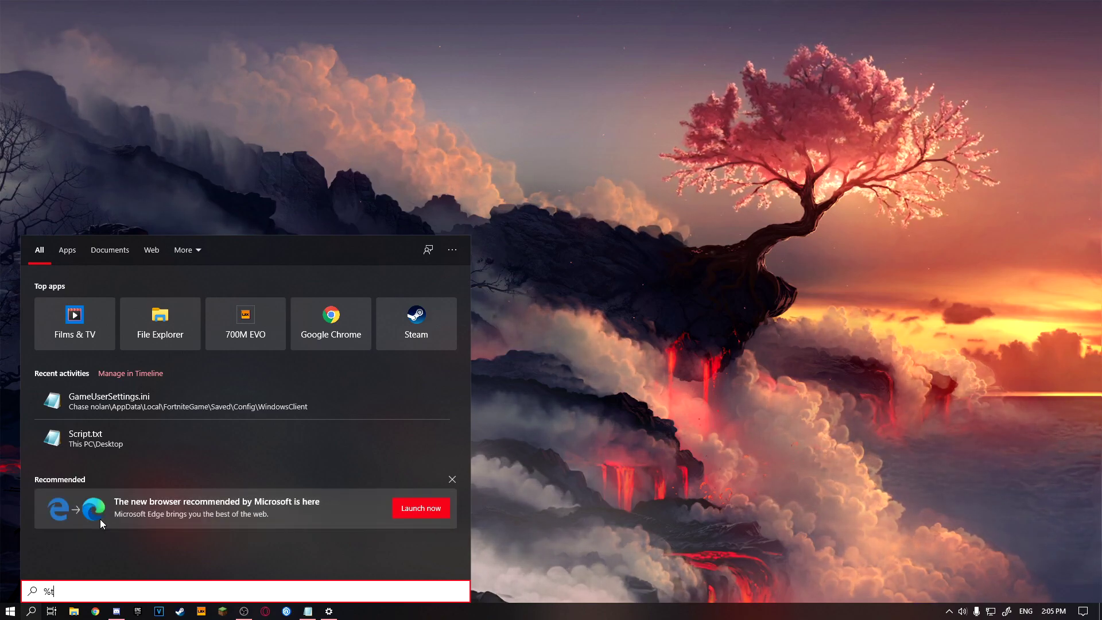
text(emp%)
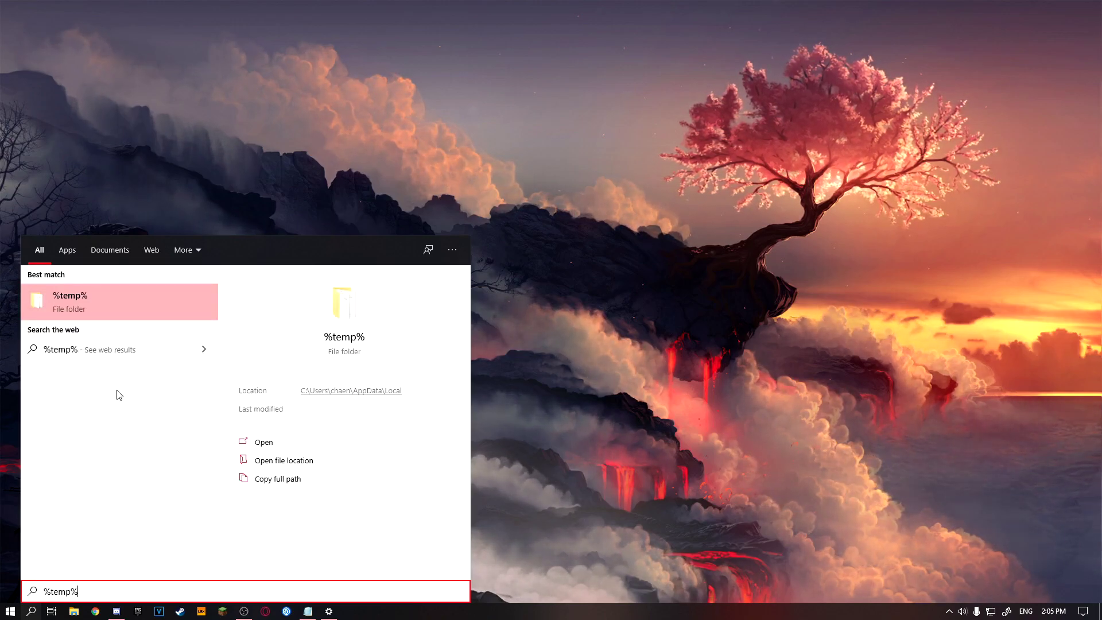
click(101, 299)
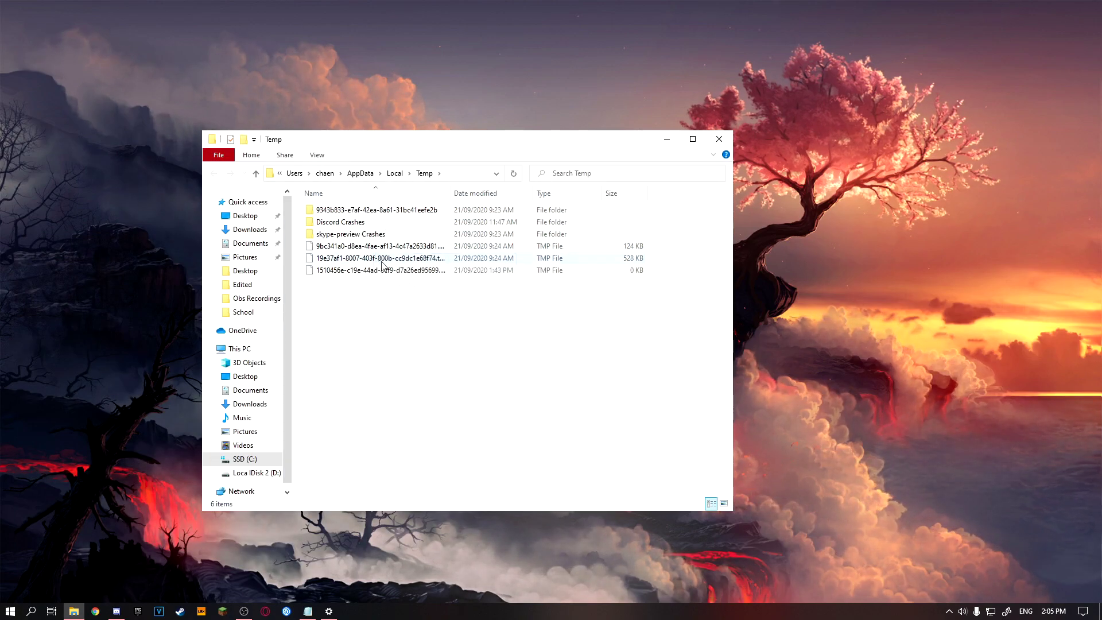
drag(578, 394, 309, 208)
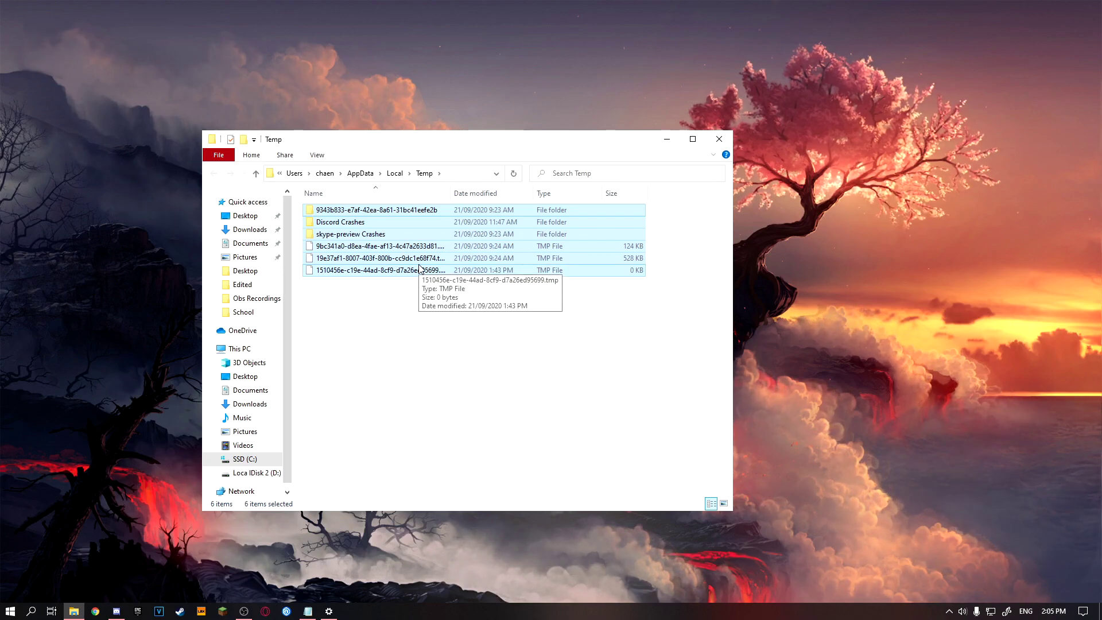
key(Delete)
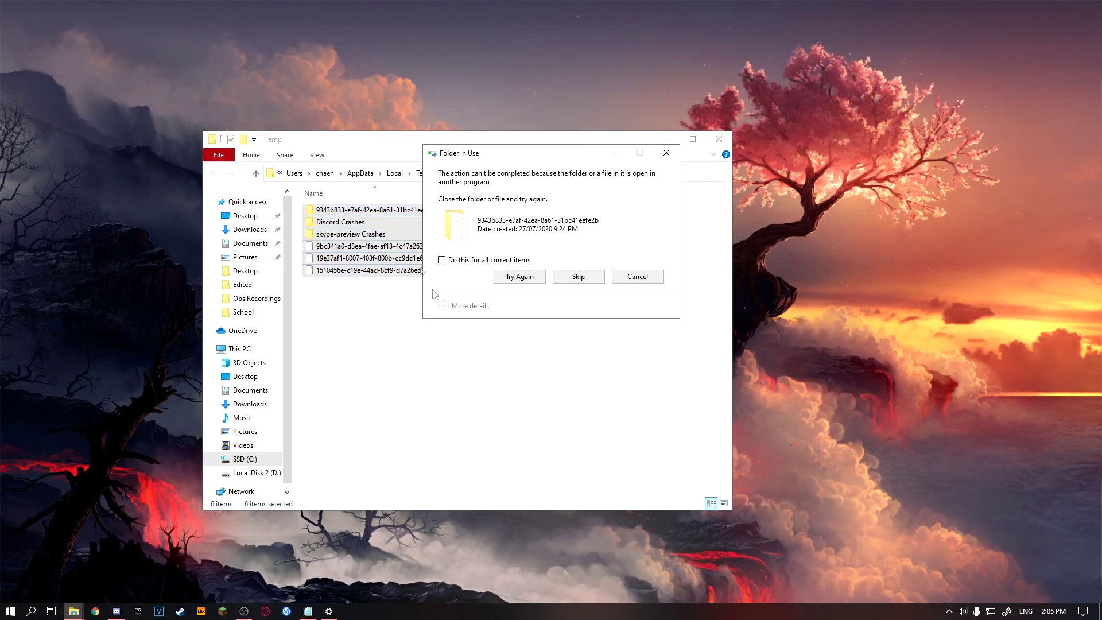
drag(509, 153, 402, 136)
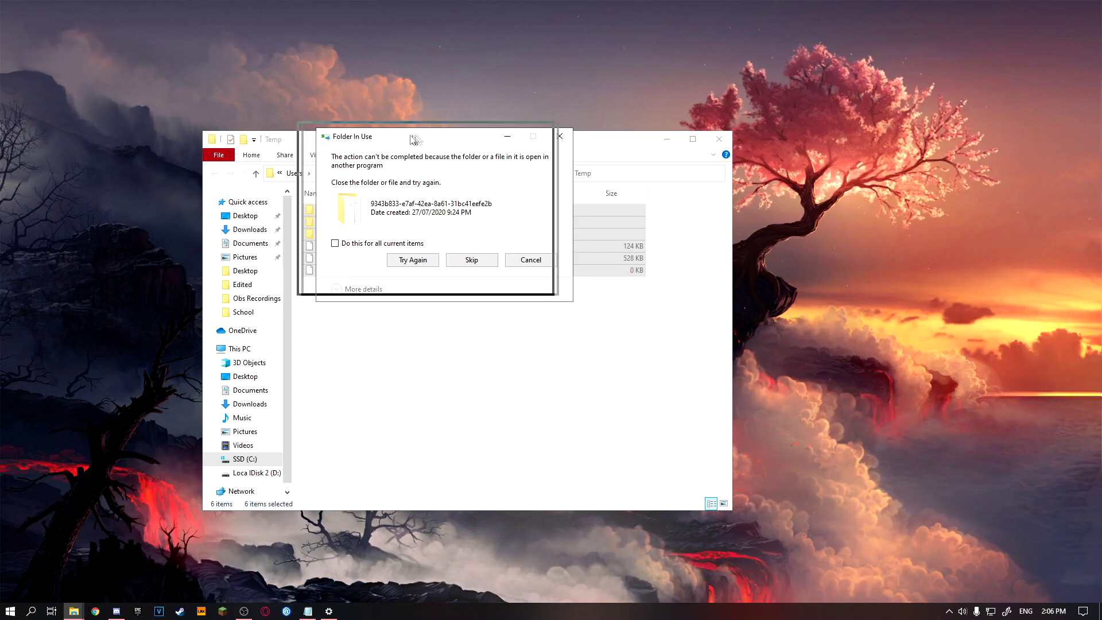
drag(427, 141, 423, 150)
click(467, 269)
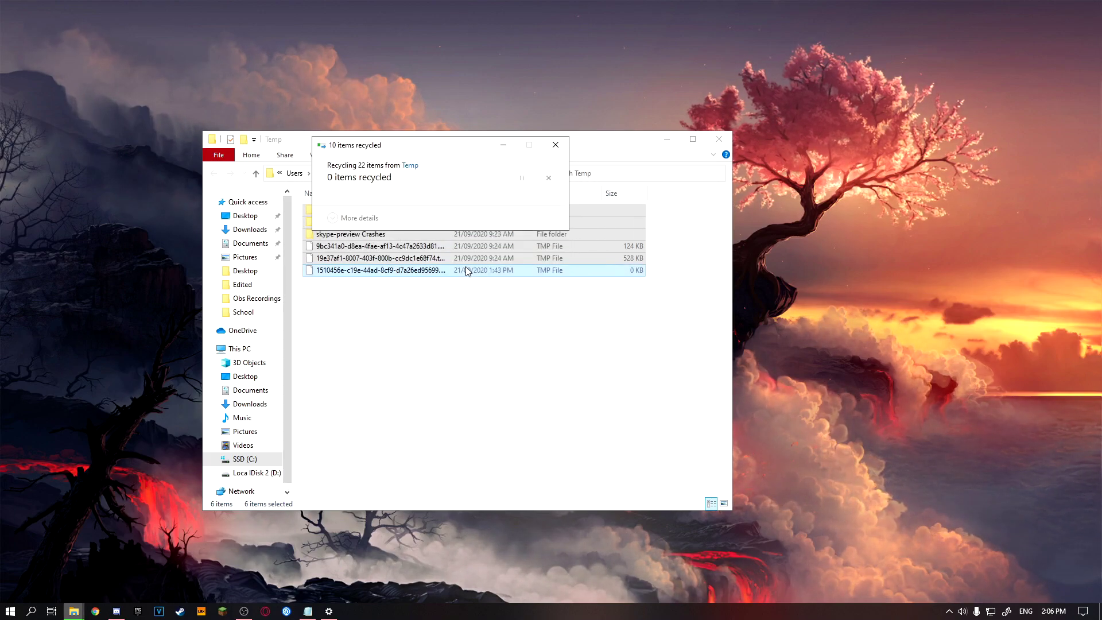
click(556, 145)
drag(424, 377, 439, 411)
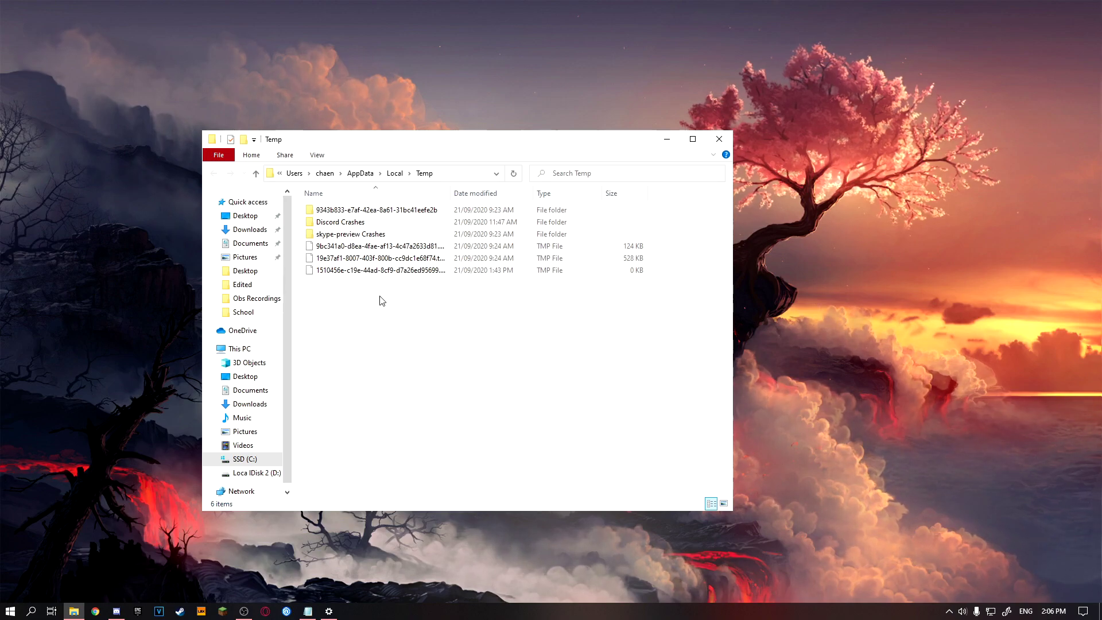
Close the Temp folder and open the prefetch folder from the Run prompt.
click(719, 140)
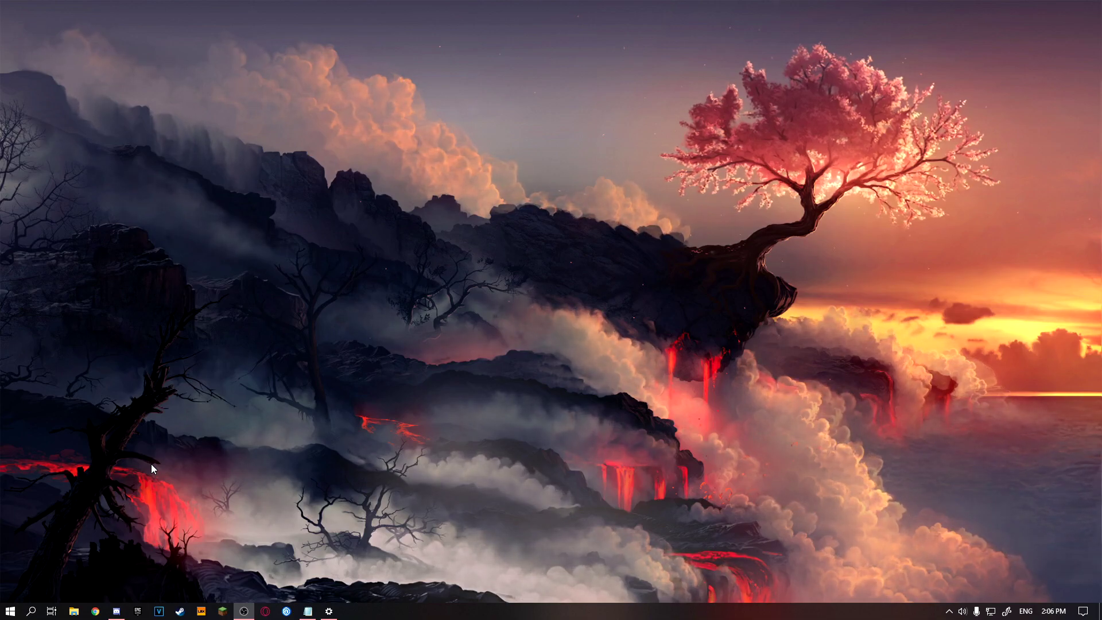
key(super+r)
drag(148, 480, 567, 247)
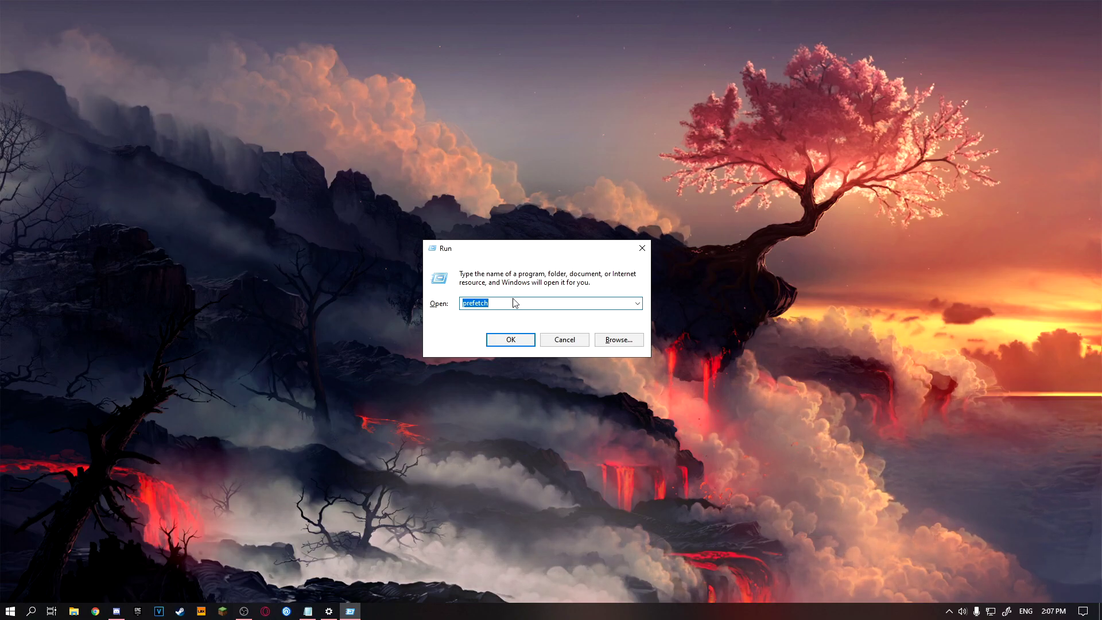
key(End)
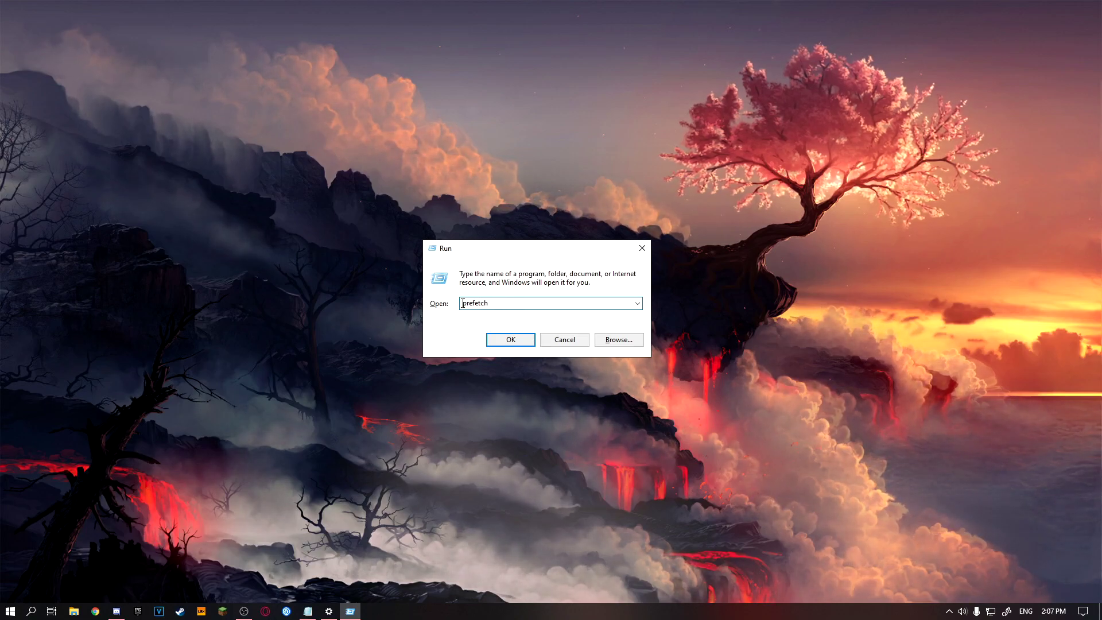
double_click(465, 303)
click(497, 338)
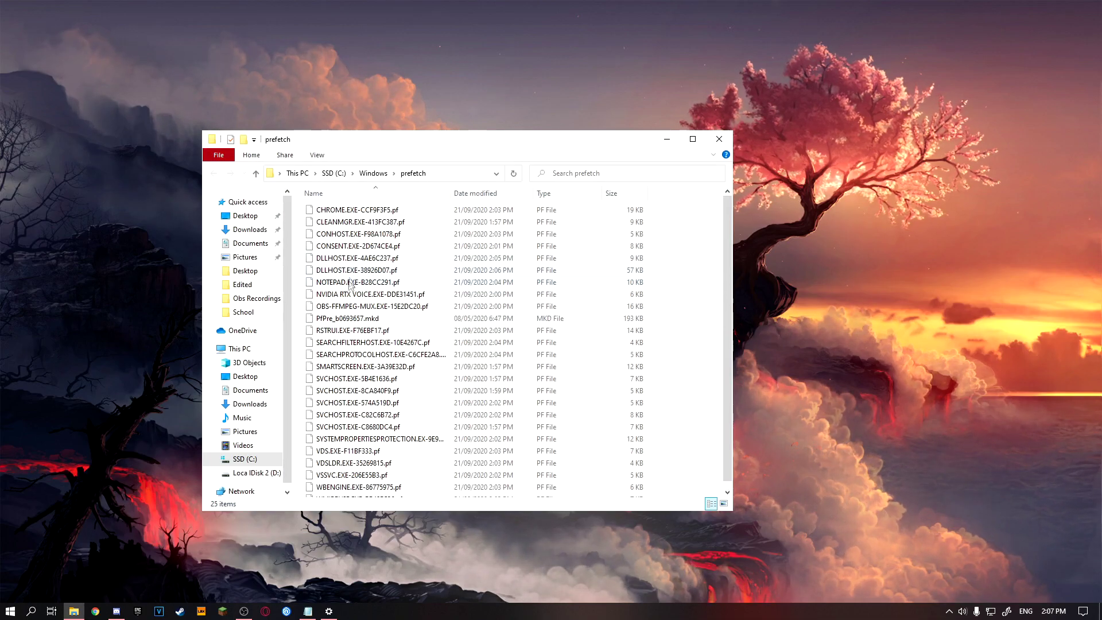
Delete all prefetch files, skipping the in-use PfPre_b0693657.mkd, and close the folder.
scroll(352, 285, down, 1)
scroll(350, 379, up, 1)
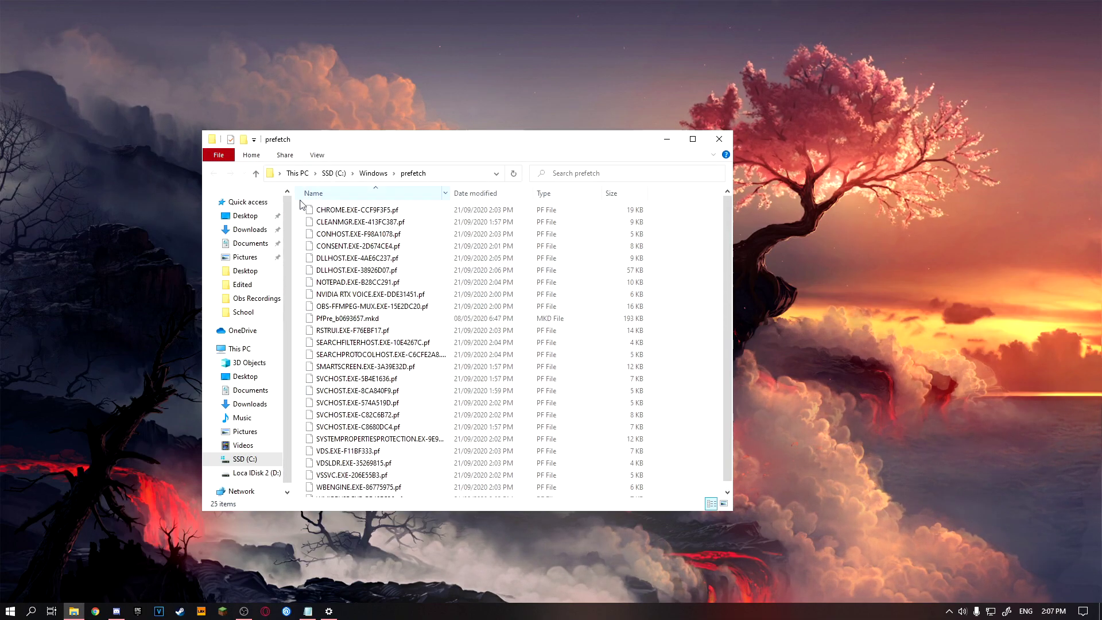
drag(297, 207, 440, 594)
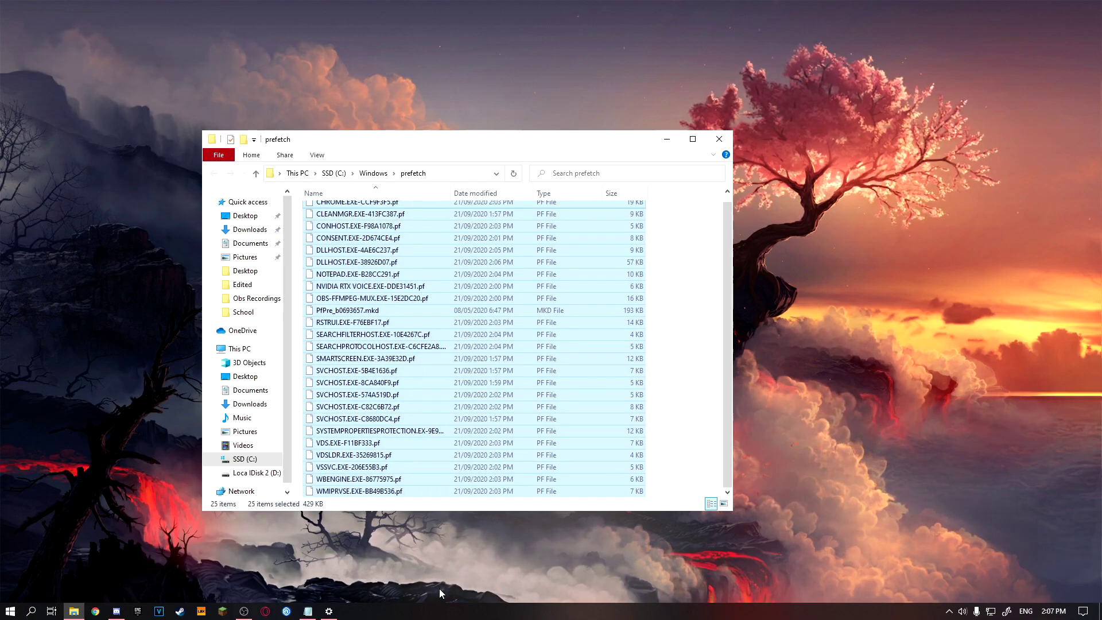
key(Delete)
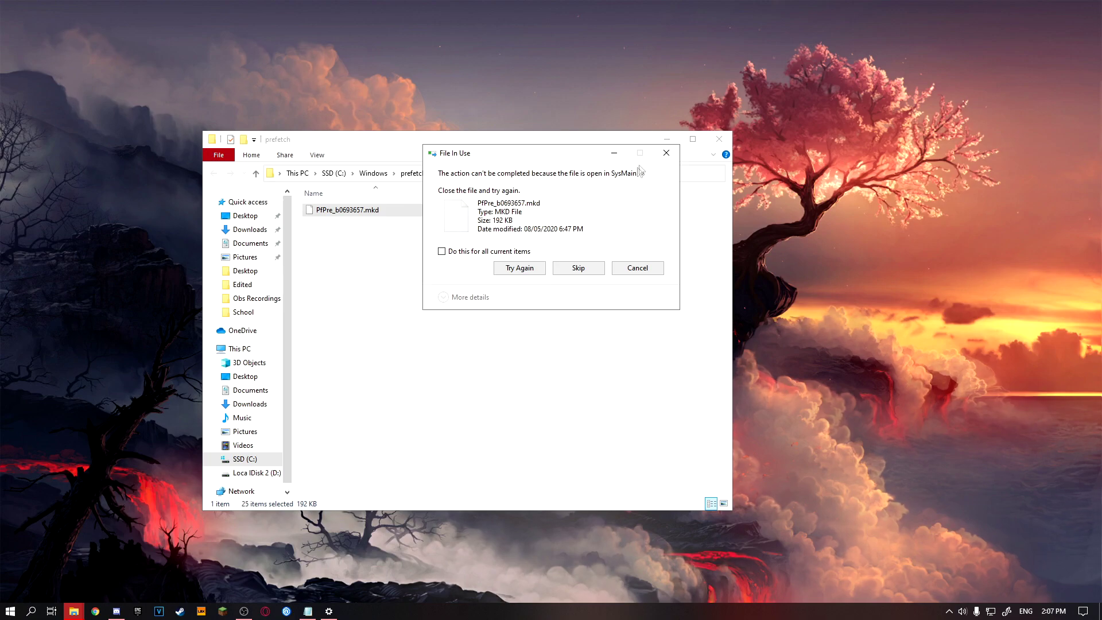
click(666, 152)
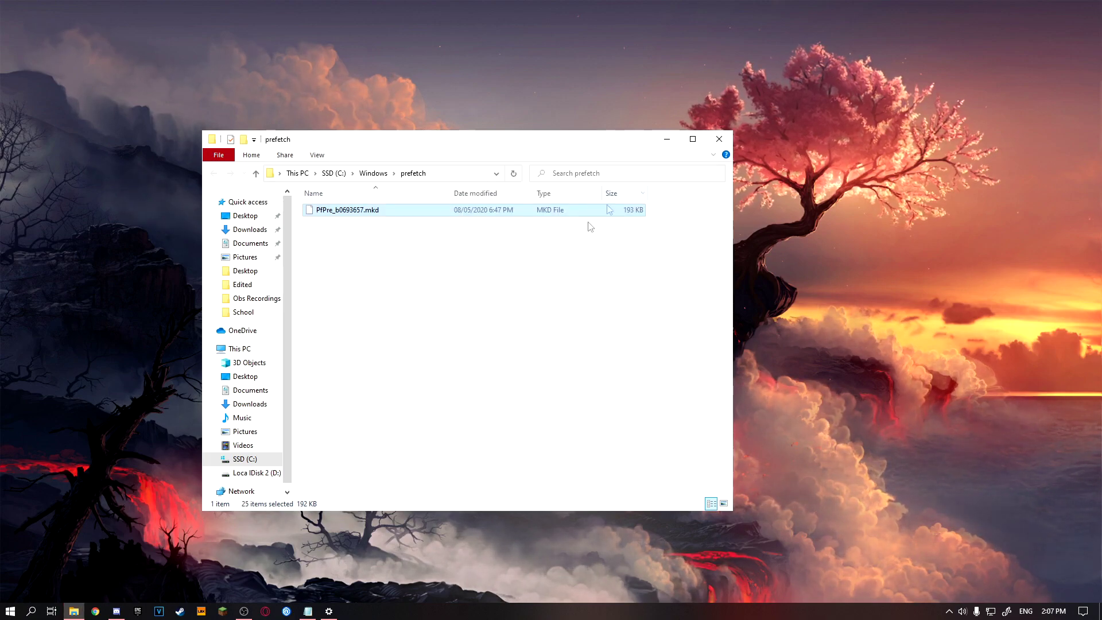
click(718, 138)
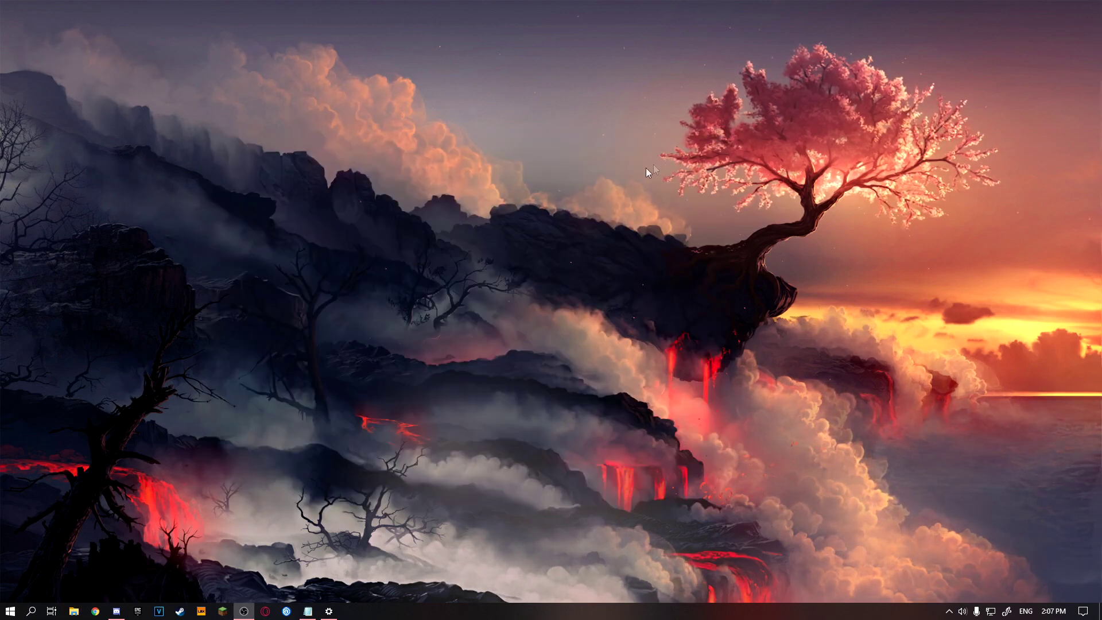
Launch Disk Cleanup from search and choose the SSD (C:) drive.
click(31, 611)
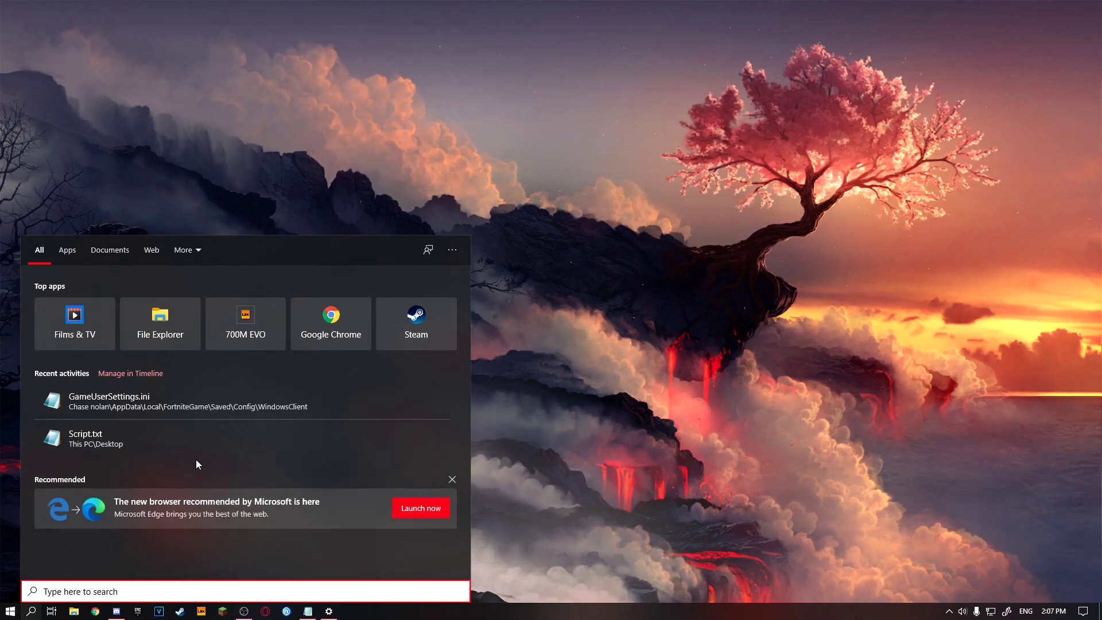
text(Disk)
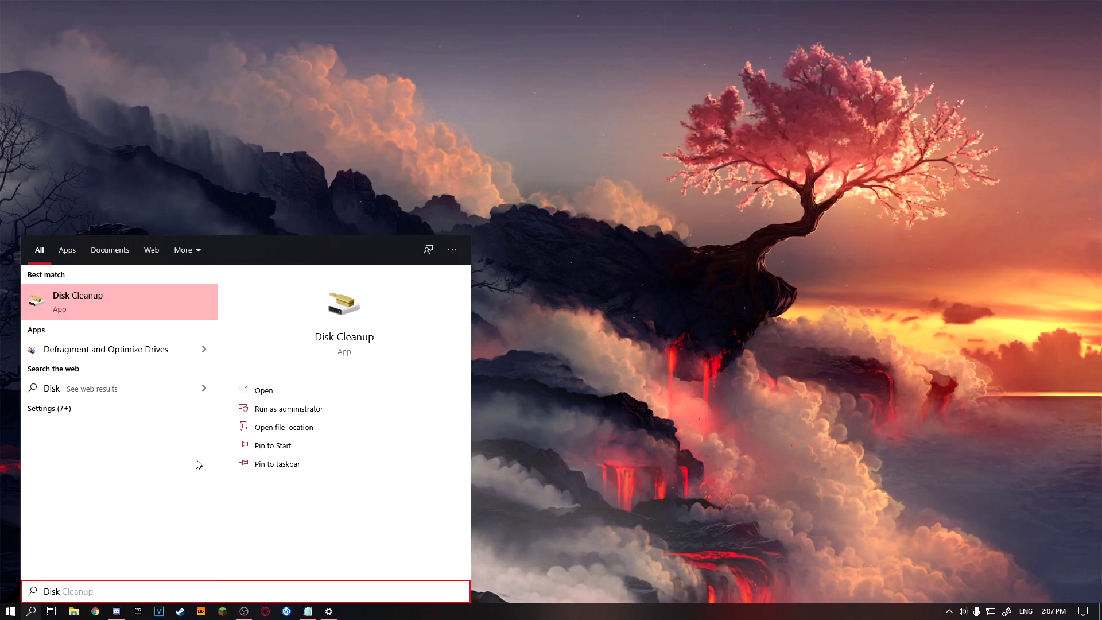
click(145, 302)
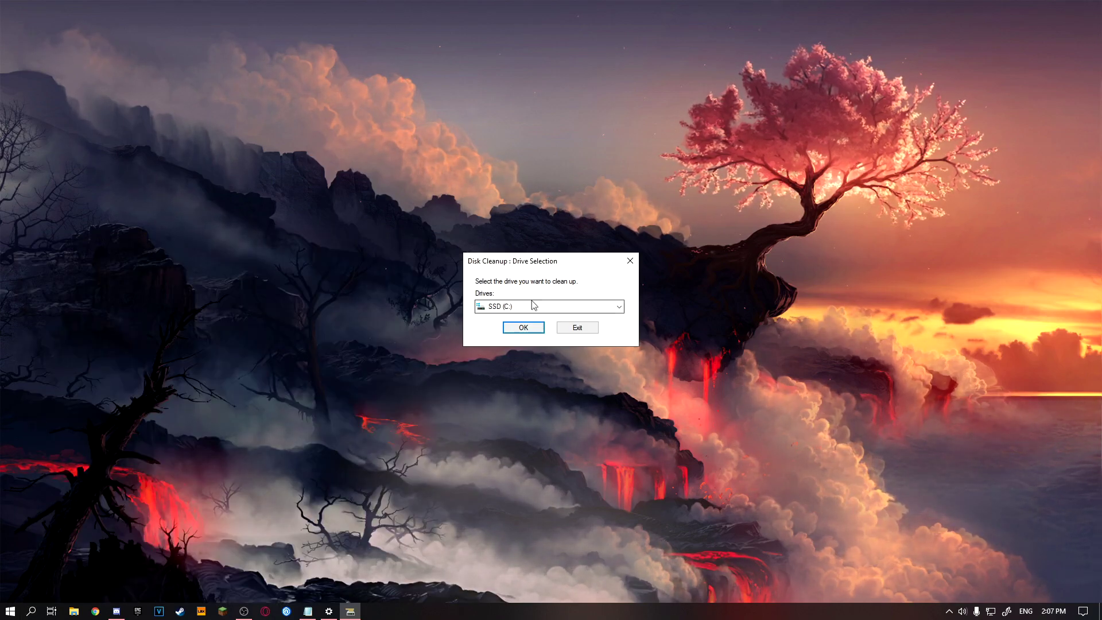
click(517, 307)
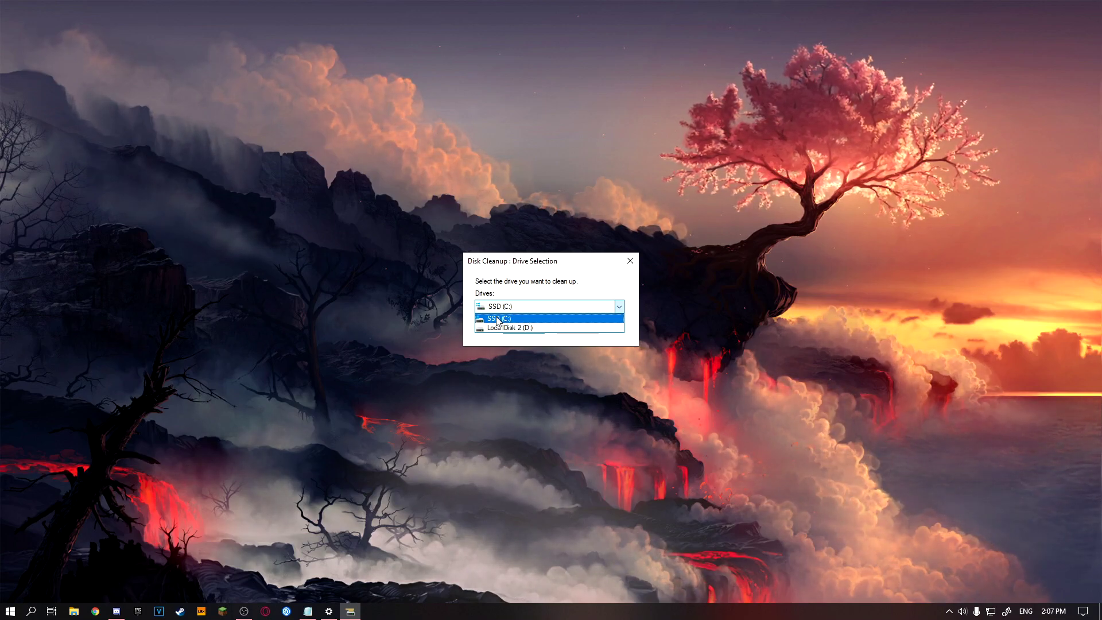
click(497, 320)
click(520, 325)
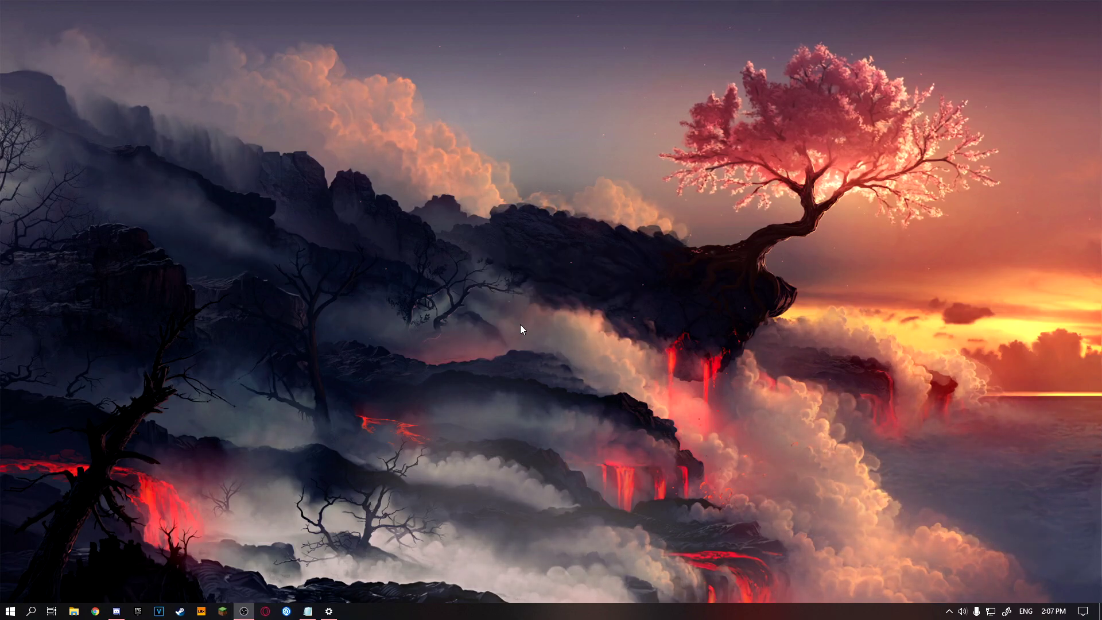
Tick Downloads so Downloads, Recycle Bin, Temporary files and Thumbnails total 16.3 MB.
drag(246, 113, 586, 108)
scroll(550, 201, down, 2)
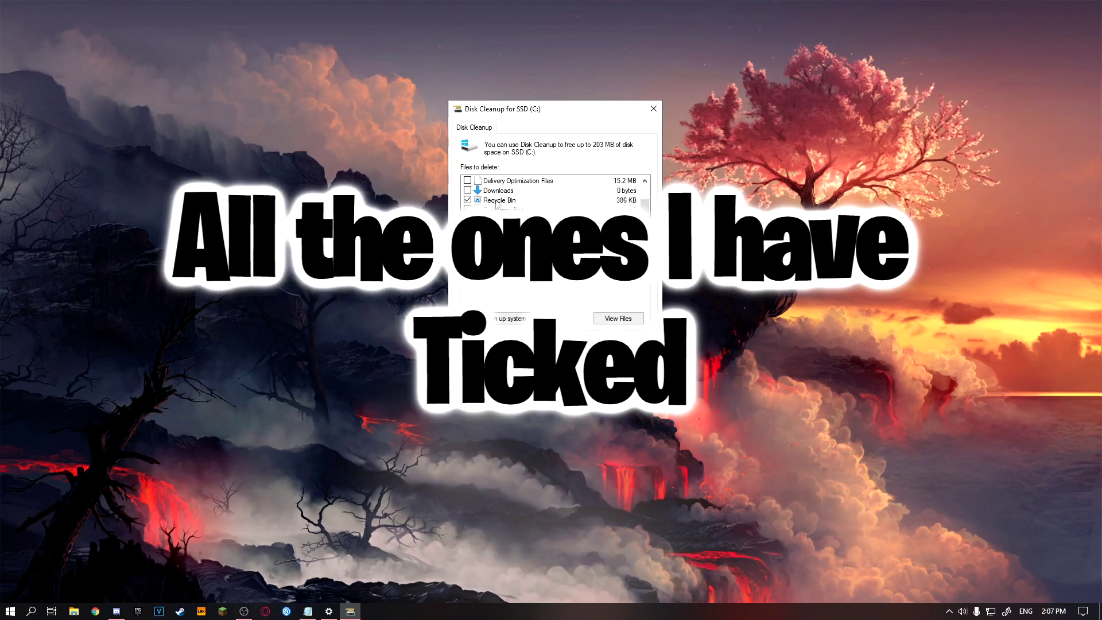
click(468, 191)
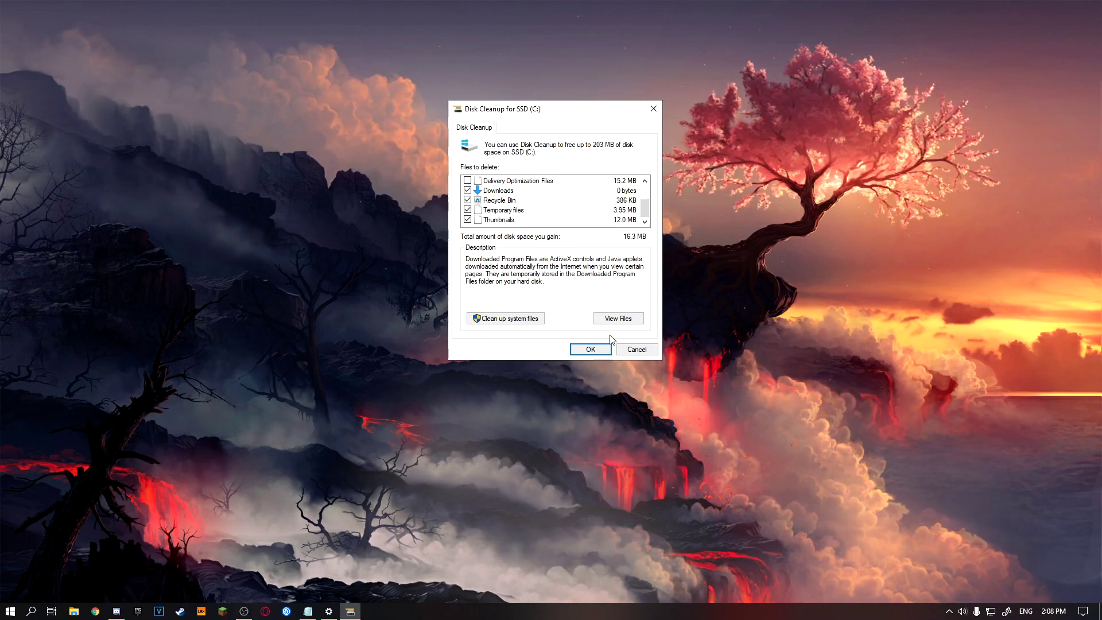
Confirm permanent deletion of the ticked files on SSD (C:) and let cleanup run.
click(600, 350)
click(560, 315)
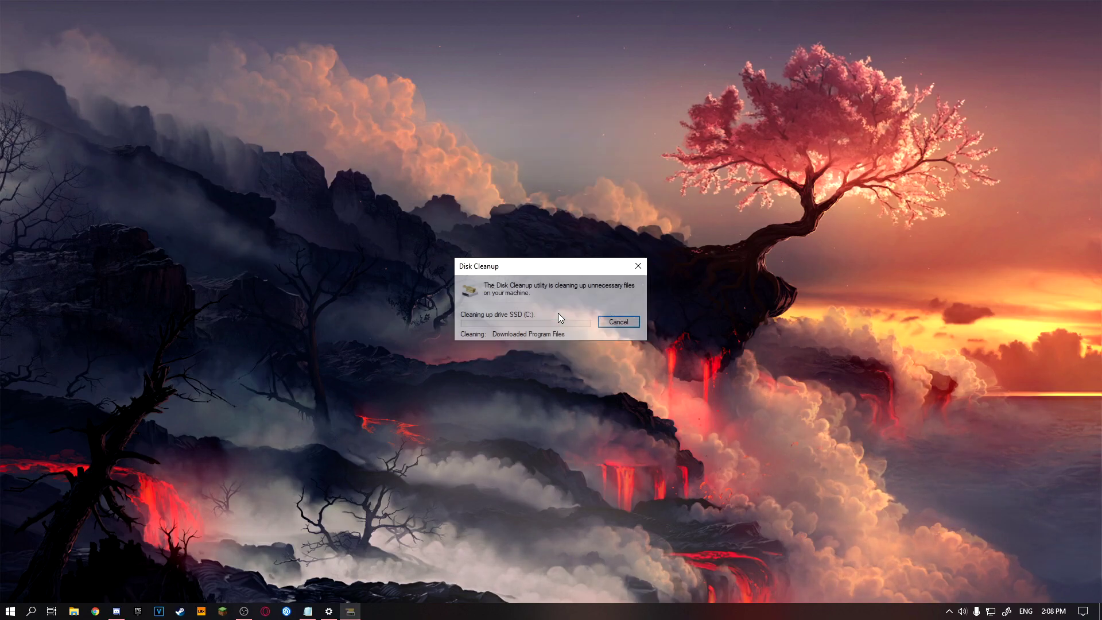
drag(562, 266, 541, 271)
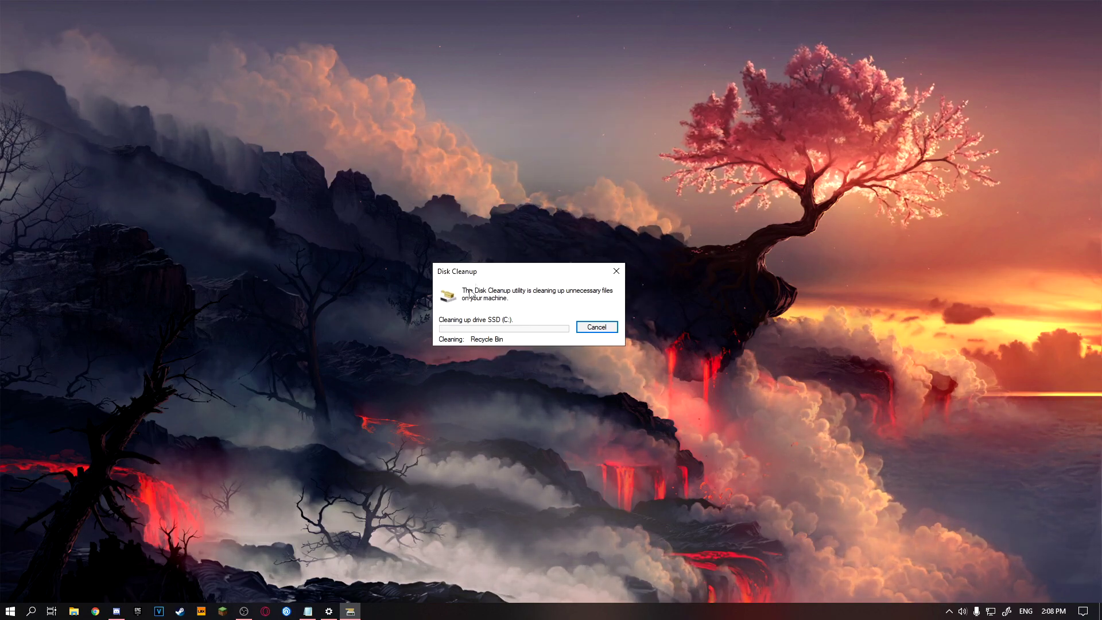